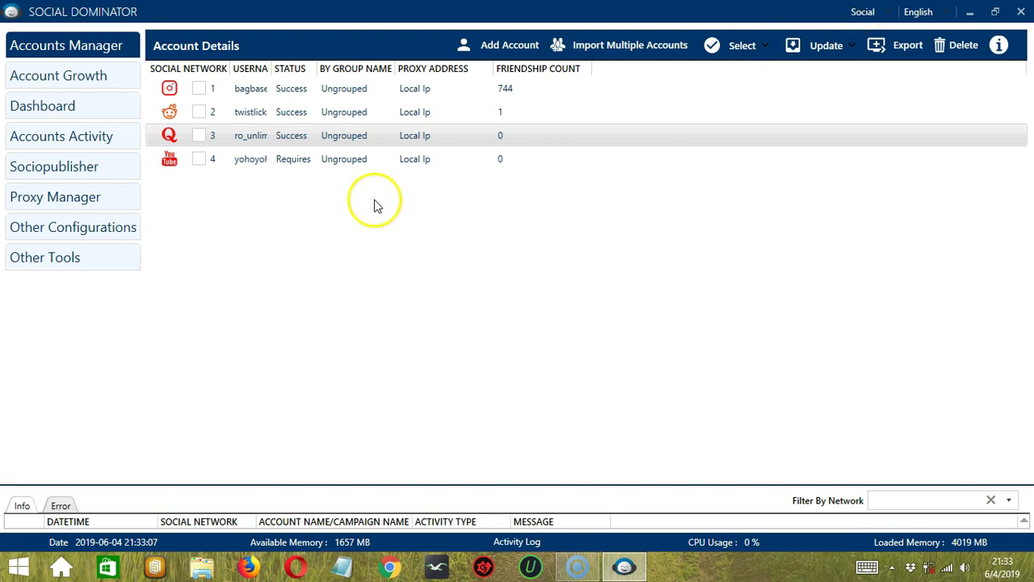
Start a new campaign in Sociopublisher and go to its post creation options
click(111, 169)
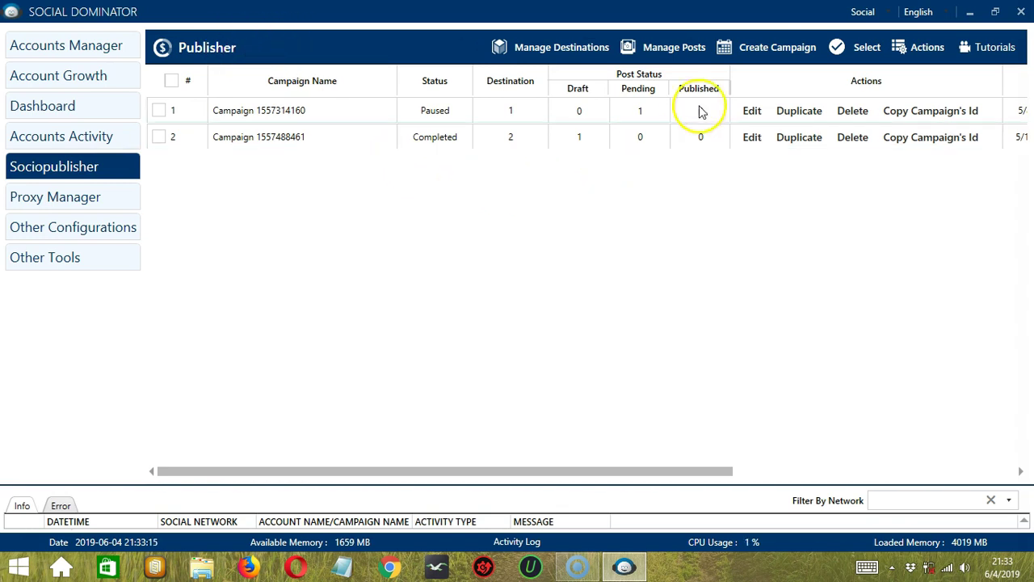
click(773, 51)
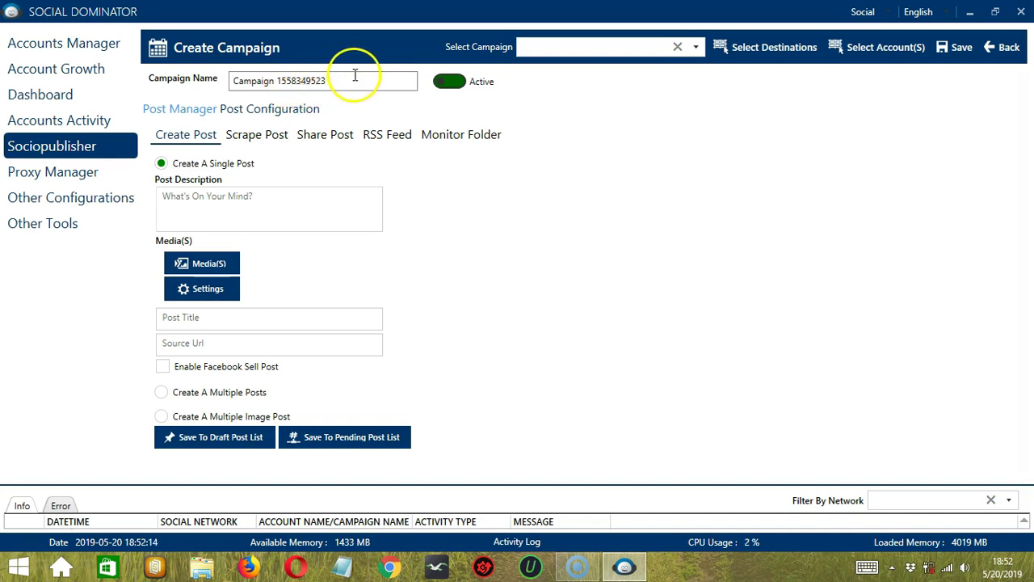
click(187, 138)
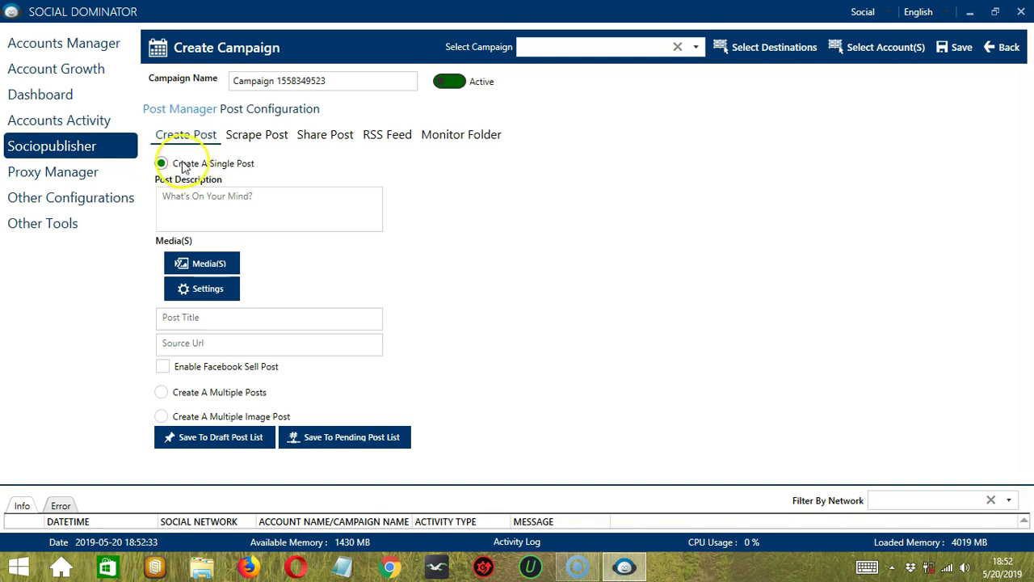
Choose to create a single post and give it the description "Happy"
click(177, 166)
click(197, 207)
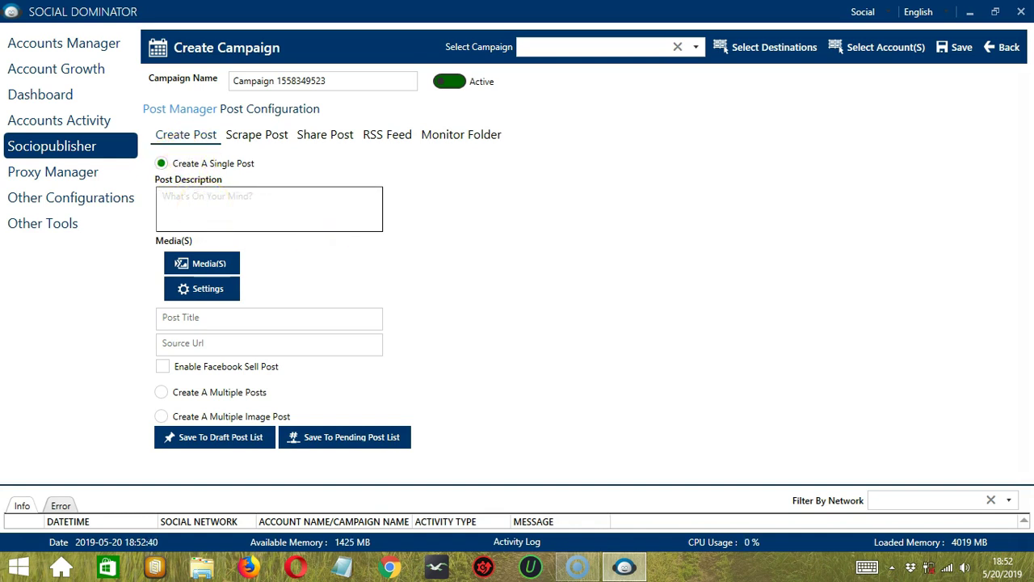
click(209, 212)
Attach the image youtube.png from the Desktop as the single post's media
click(204, 263)
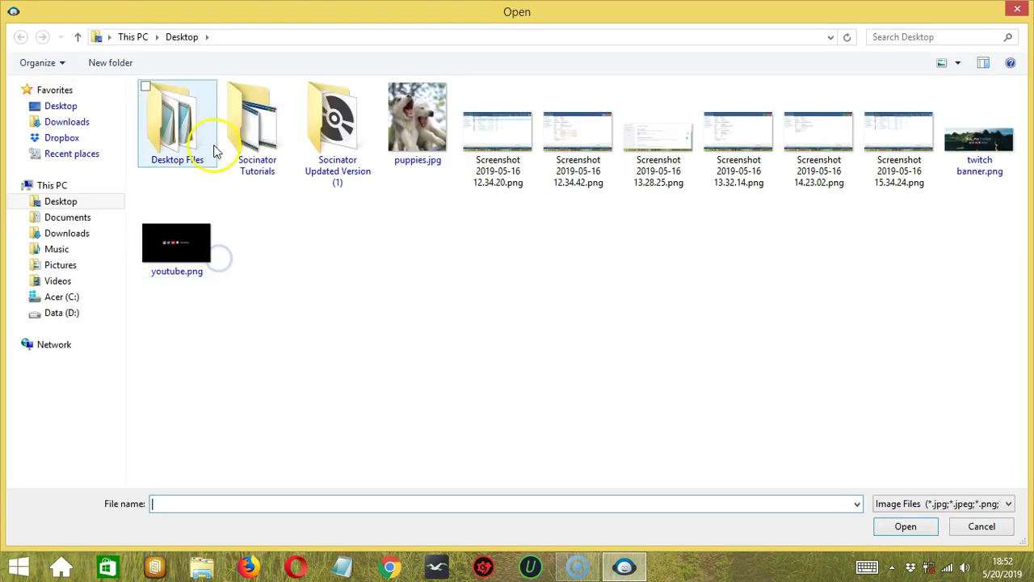
click(168, 249)
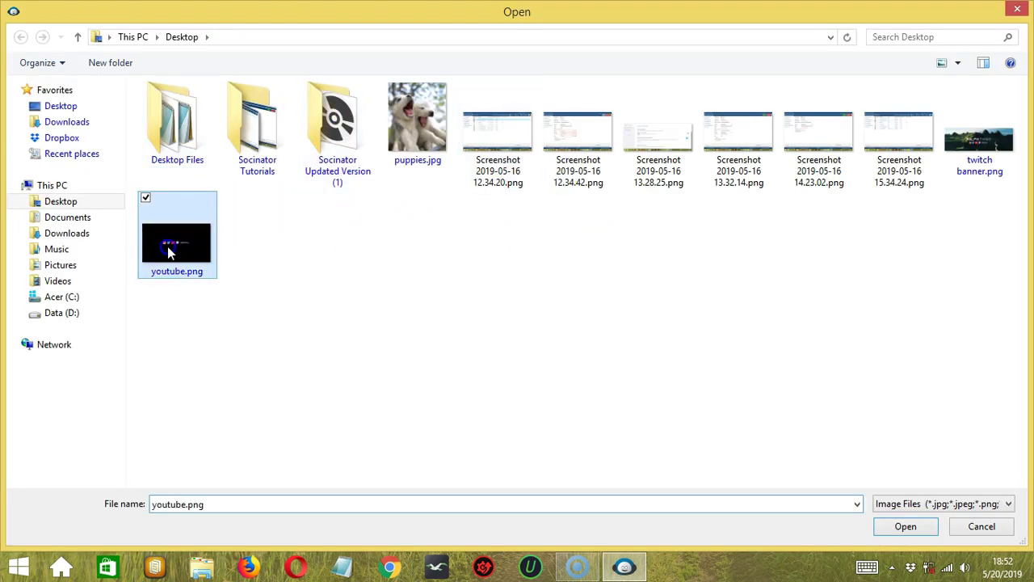
click(902, 526)
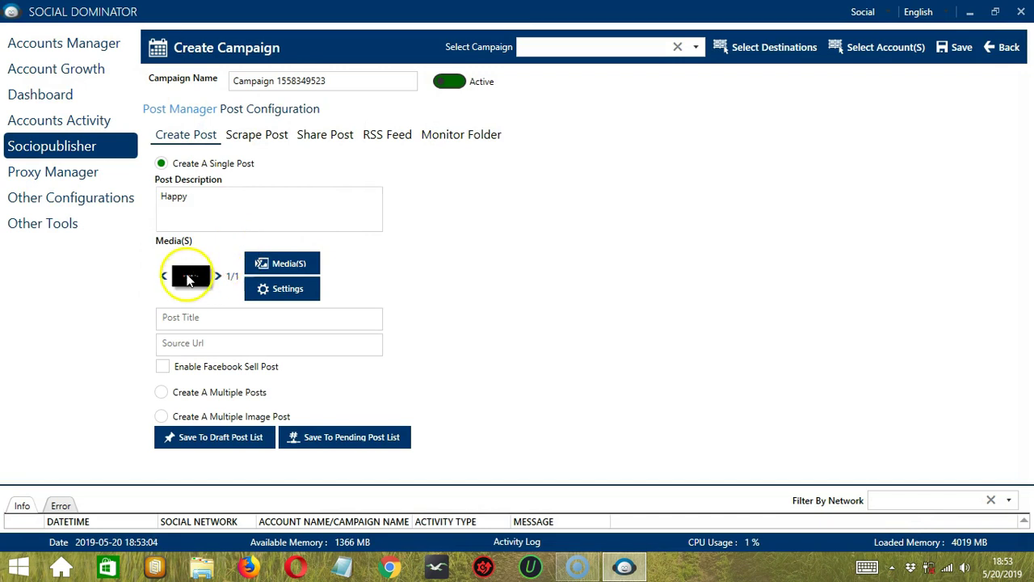
Turn the Expire Date option on and off again in the post's general settings, and save the settings
click(311, 293)
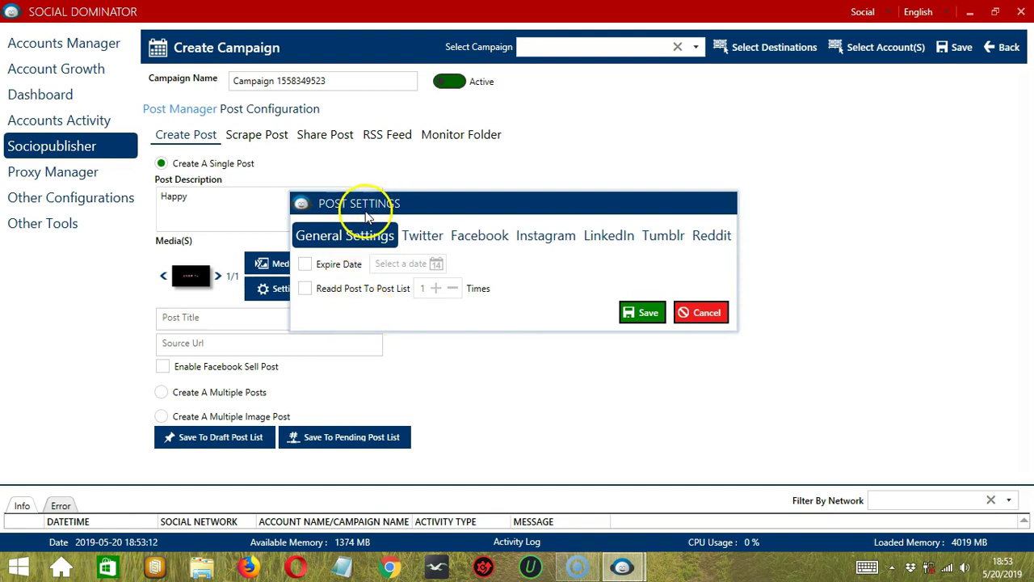
click(305, 265)
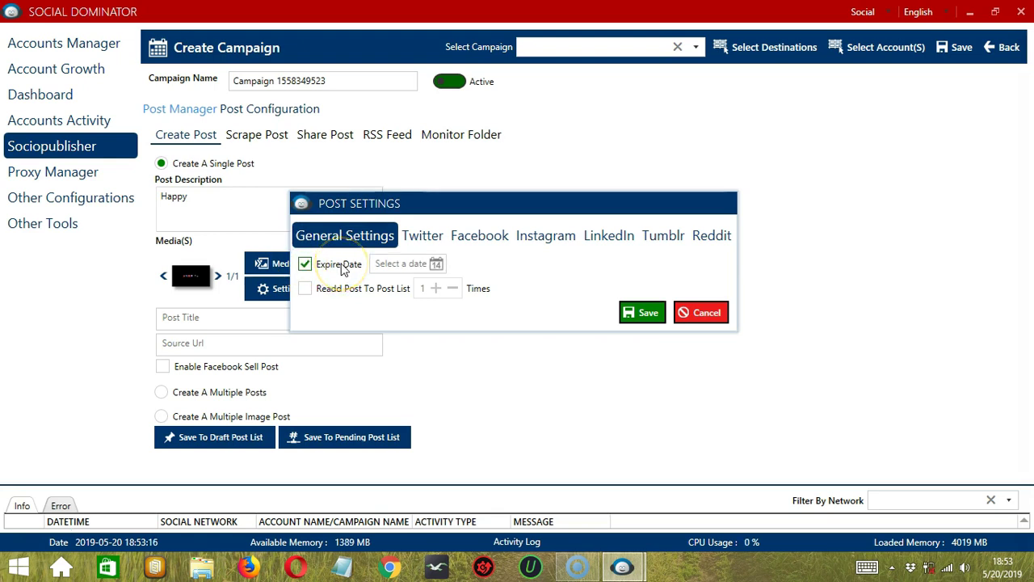
click(436, 264)
click(376, 312)
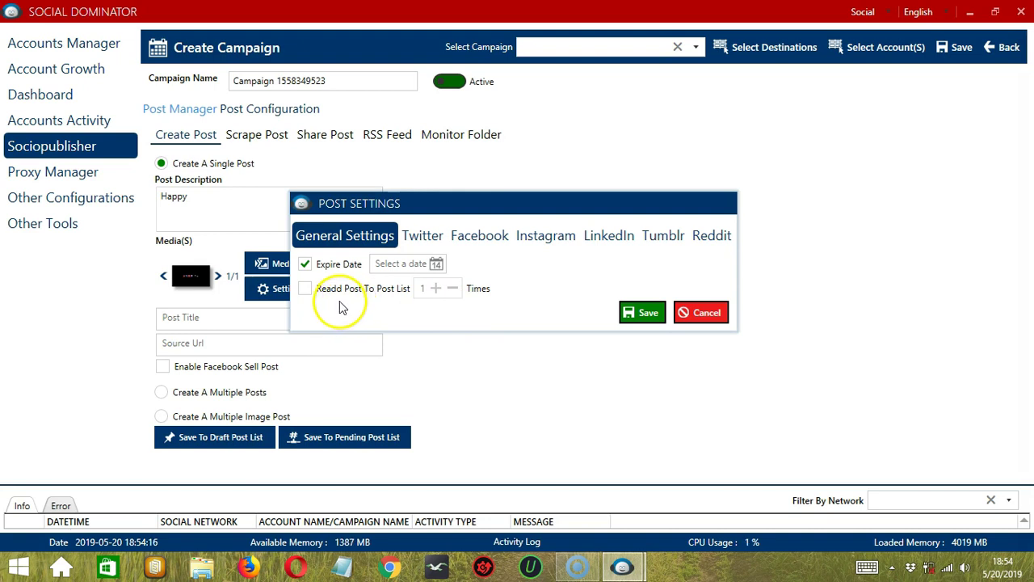
key(space)
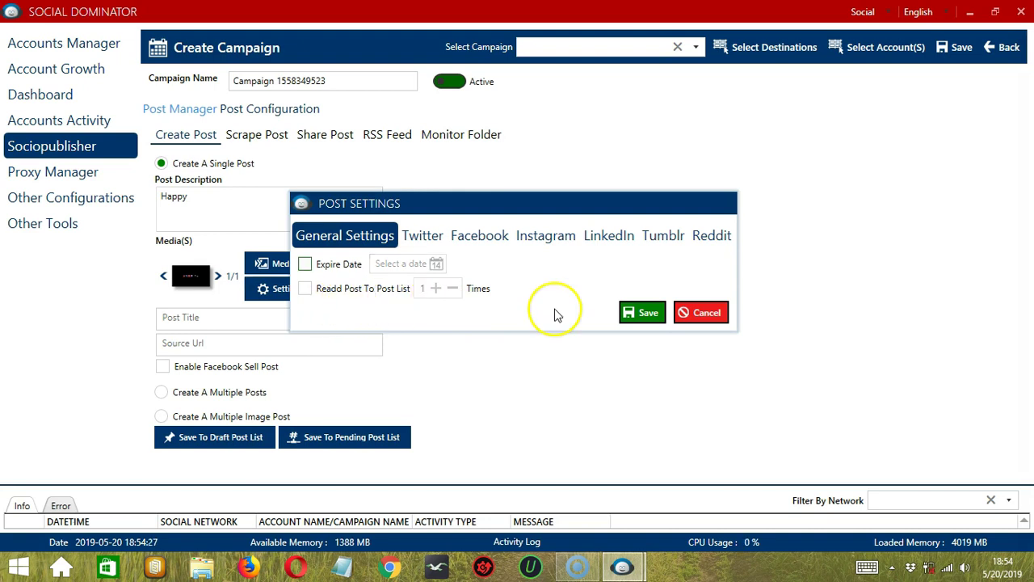
click(639, 313)
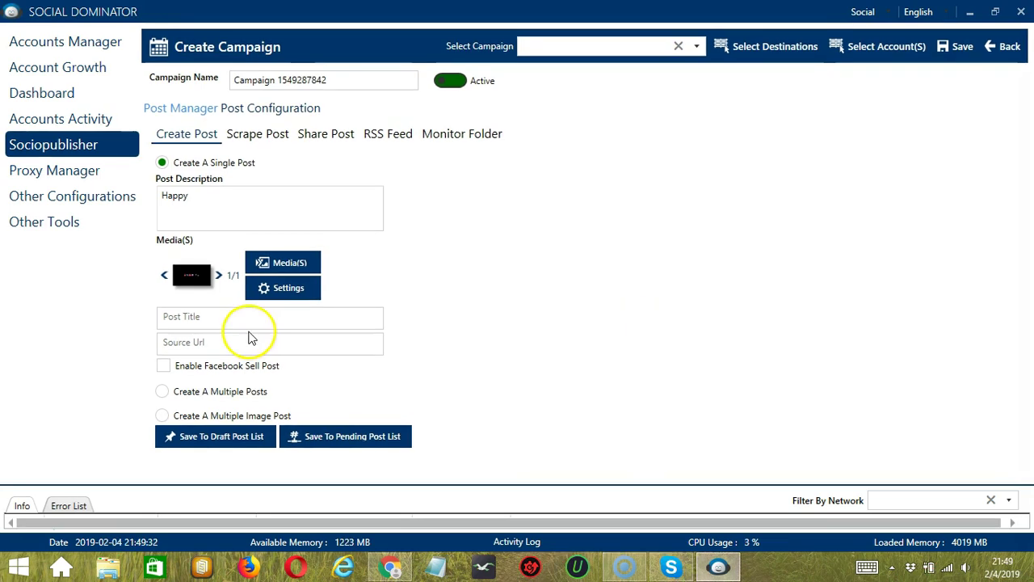
Leave the post title and source URL empty and enable the Facebook Sell Post option
click(248, 321)
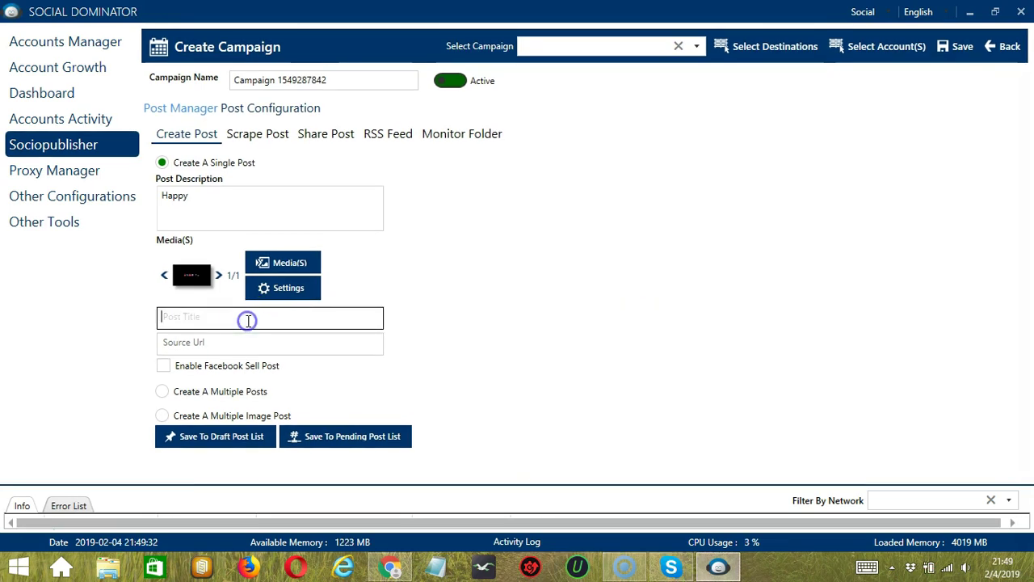
click(273, 337)
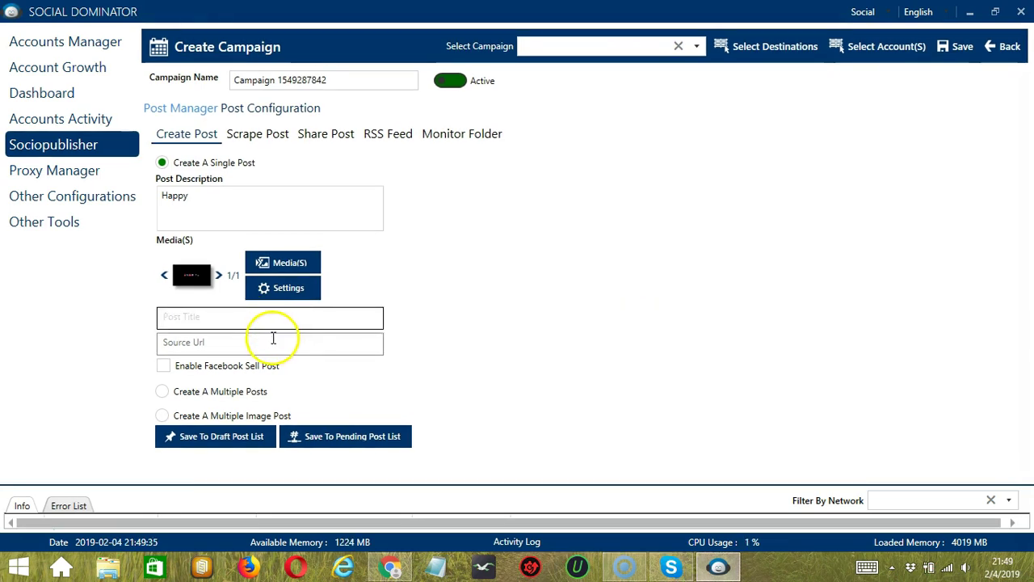
click(250, 365)
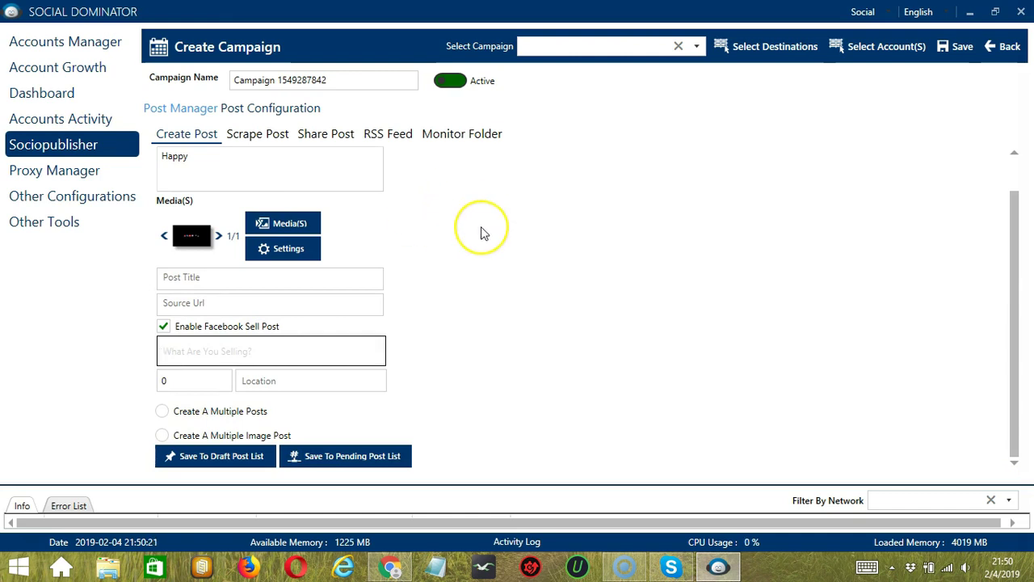
Switch the campaign to creating multiple posts and open the multiple post editor
click(163, 414)
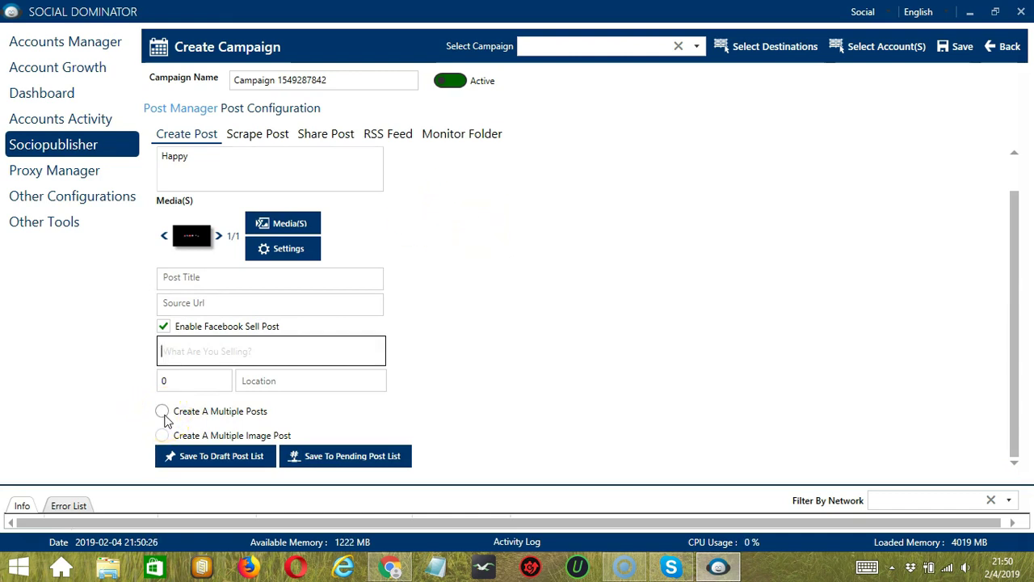
click(162, 412)
click(222, 211)
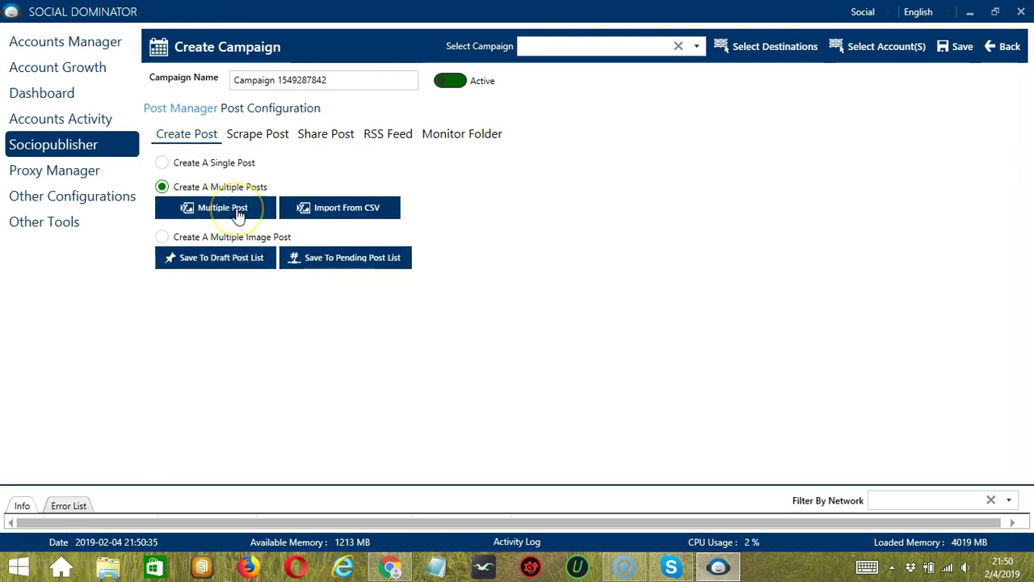
click(238, 213)
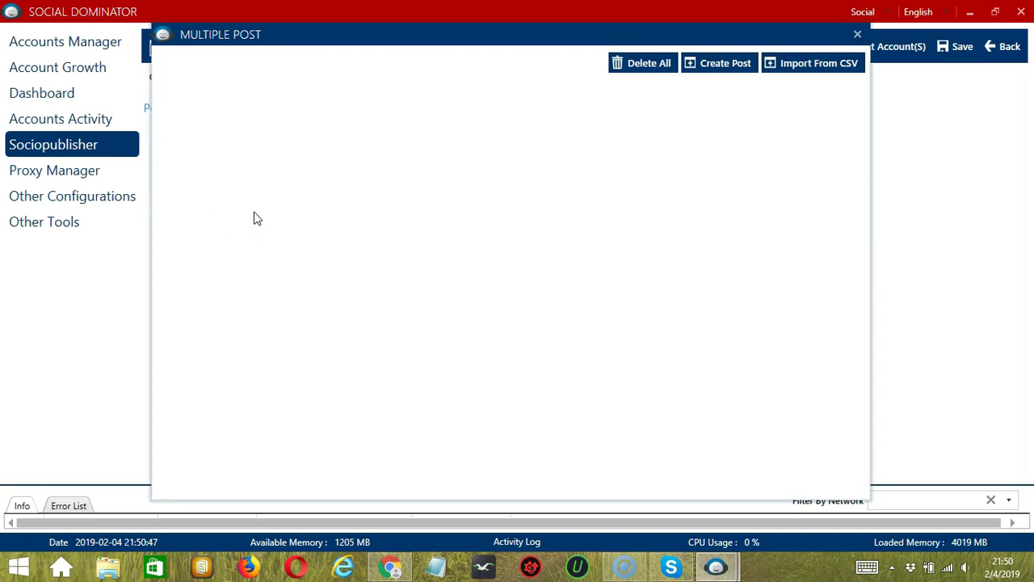
Add a post with the description "Happy" and the image youtube.png from the Desktop to the multiple posts
click(714, 74)
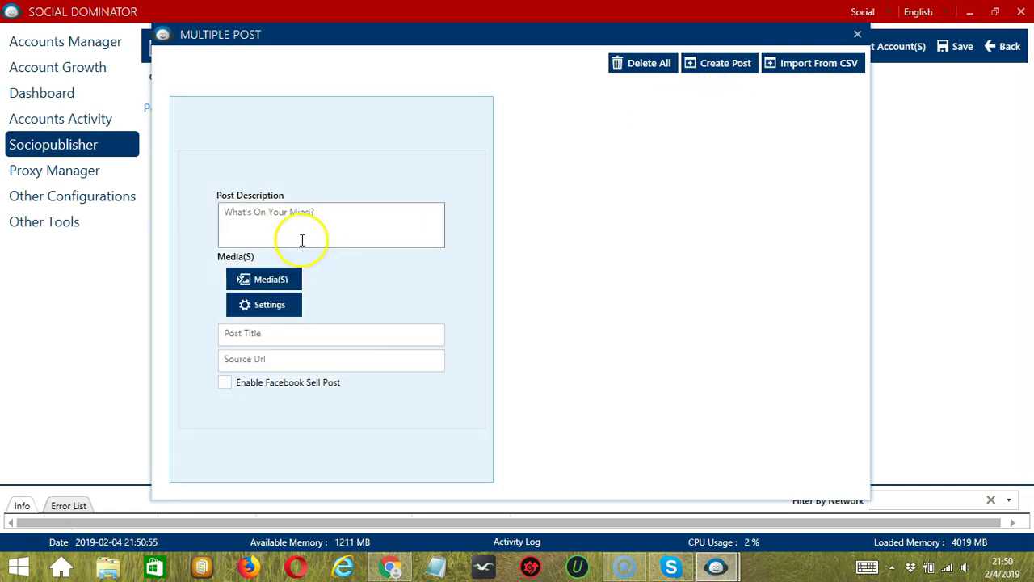
click(323, 222)
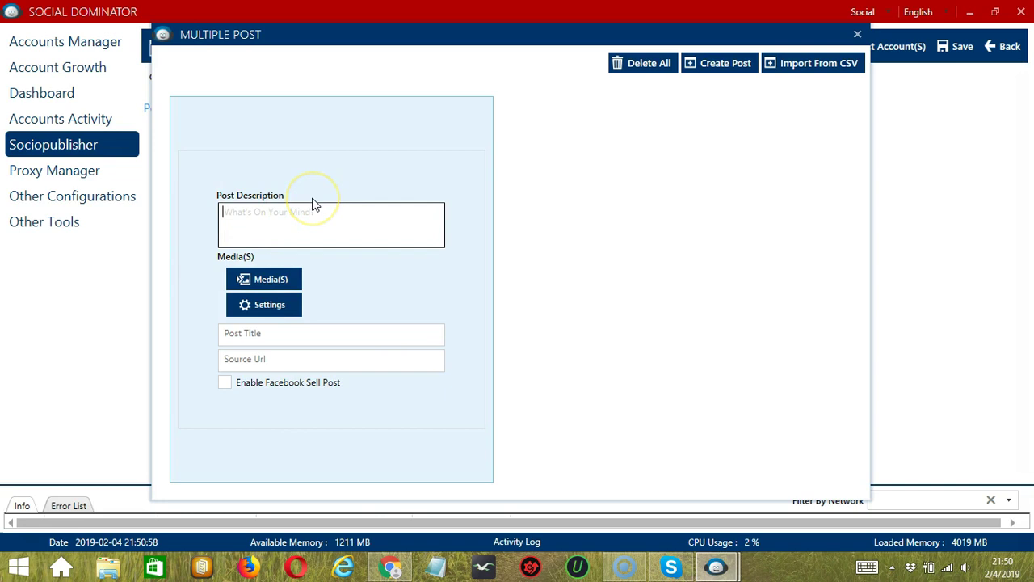
click(294, 275)
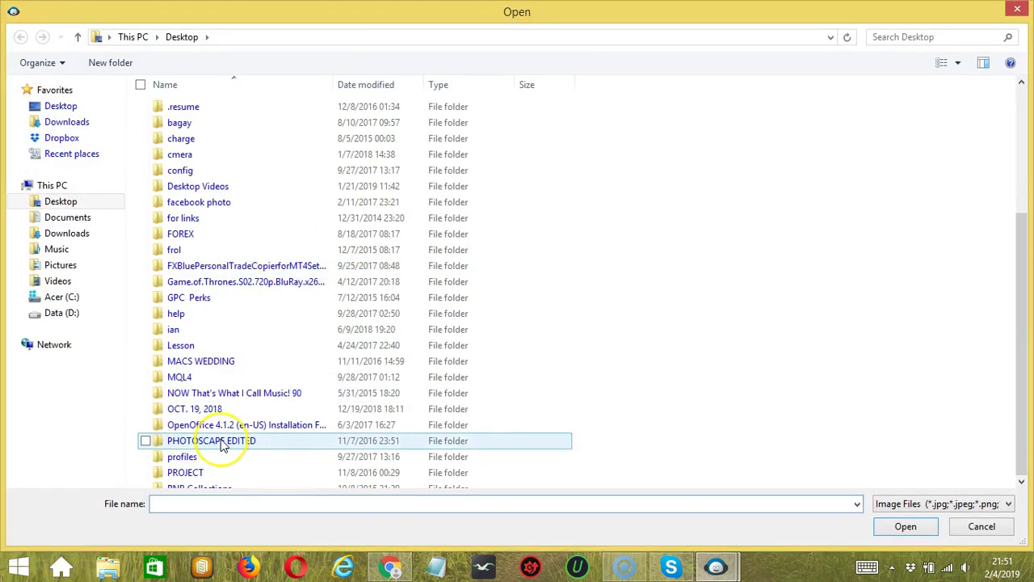
scroll(219, 441, down, 4)
click(194, 479)
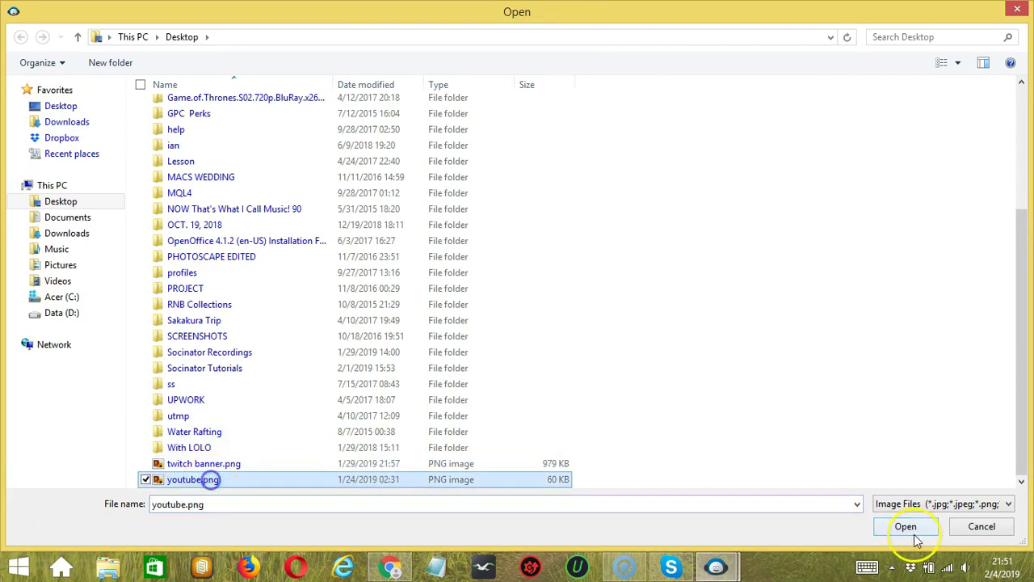
click(909, 526)
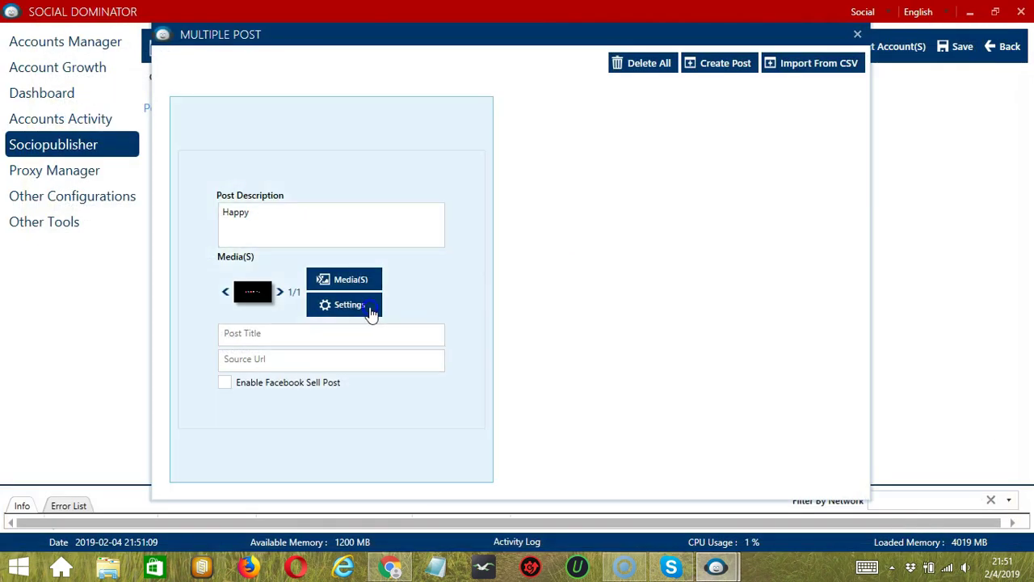
Check the new post's settings, title and source URL fields, and the editor's CSV import without choosing a file
click(371, 311)
click(648, 317)
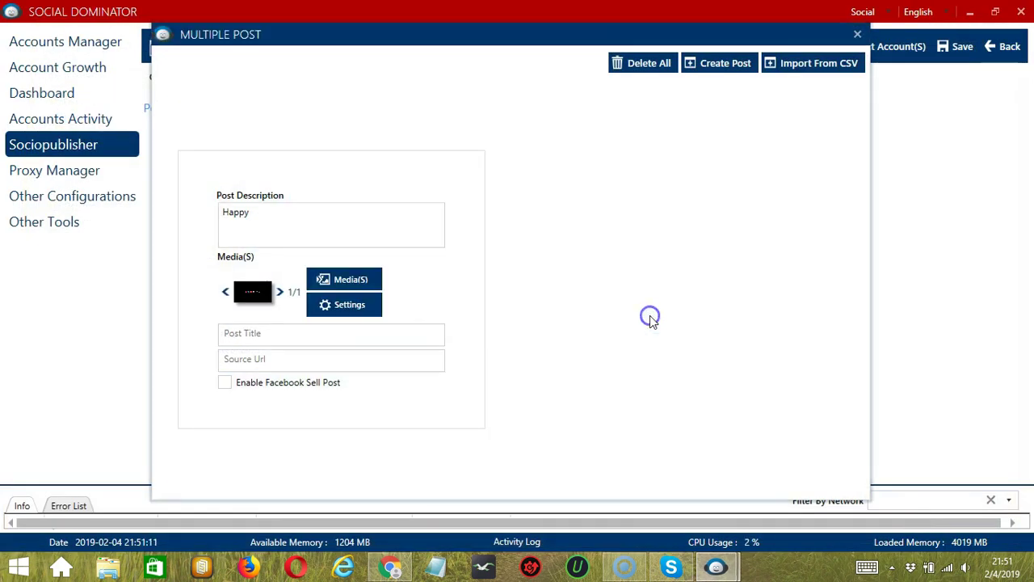
click(304, 337)
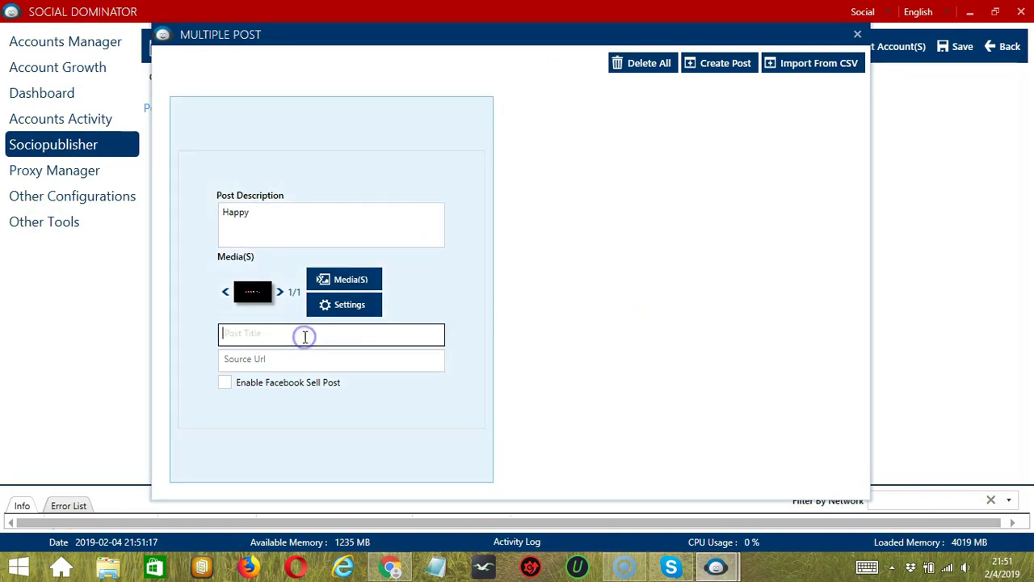
click(308, 354)
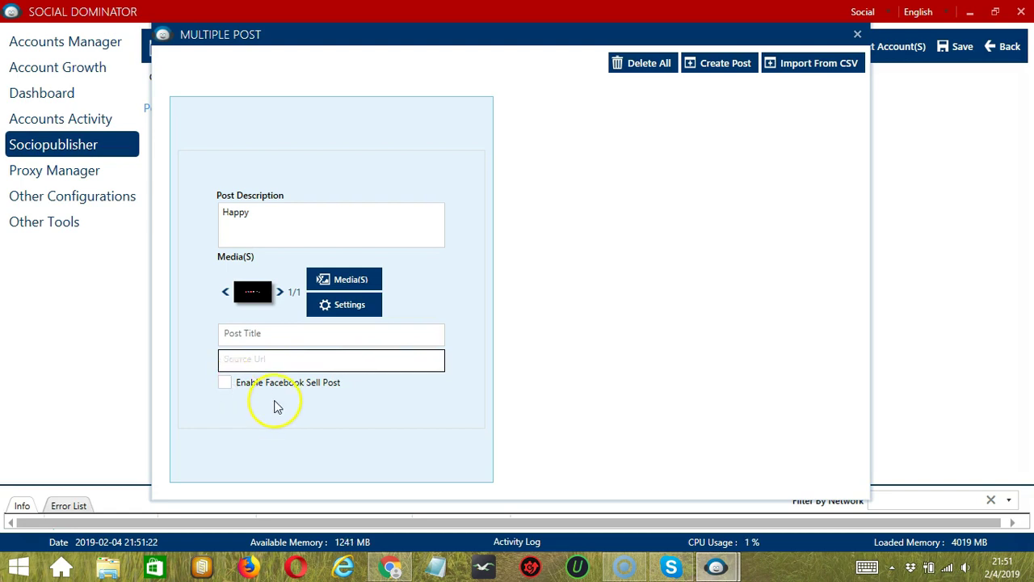
click(820, 64)
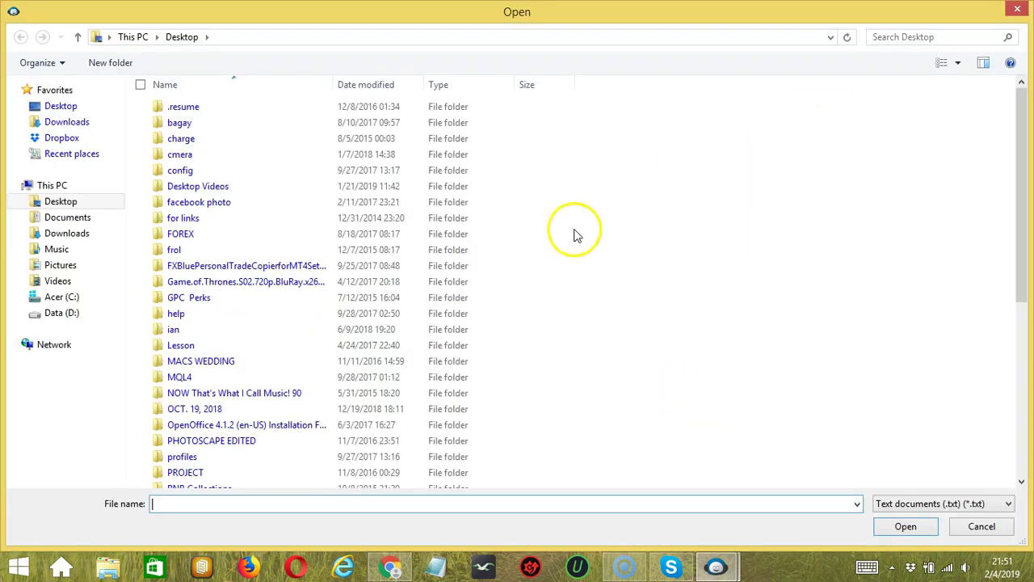
click(987, 526)
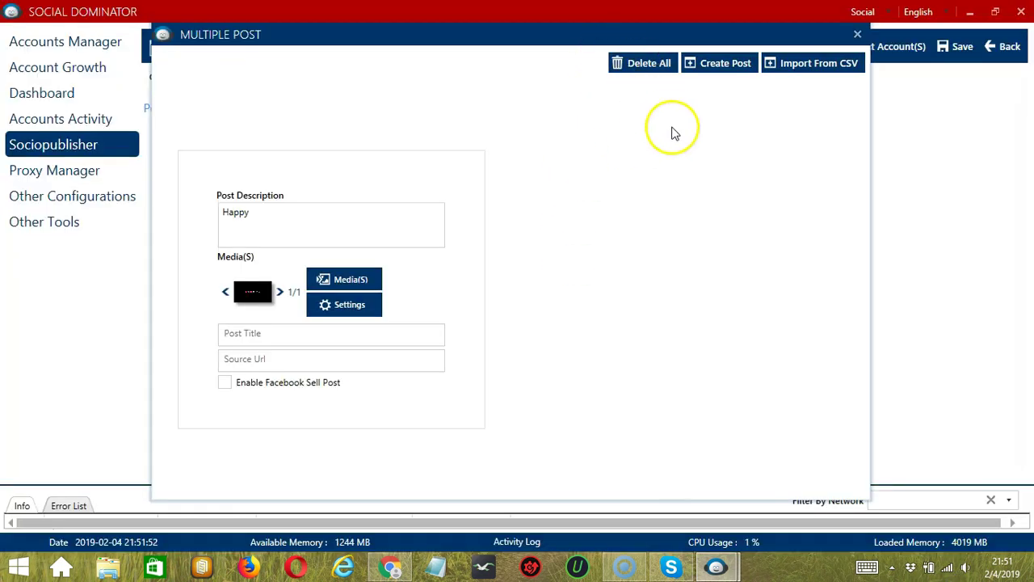
Delete all posts in the multiple post editor and close it
click(635, 73)
click(857, 33)
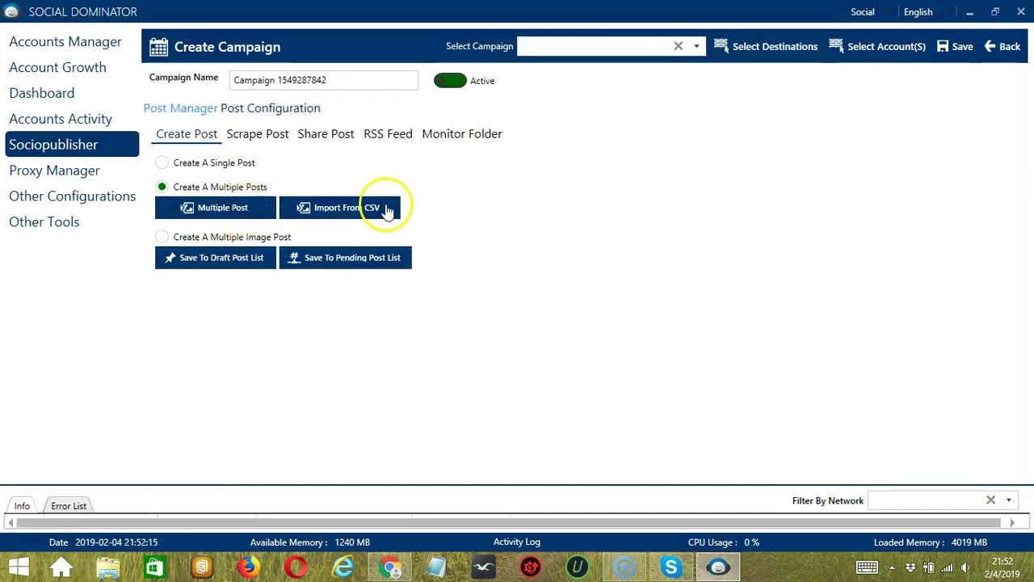
Look at the campaign's CSV import option for multiple posts without choosing a file
click(390, 212)
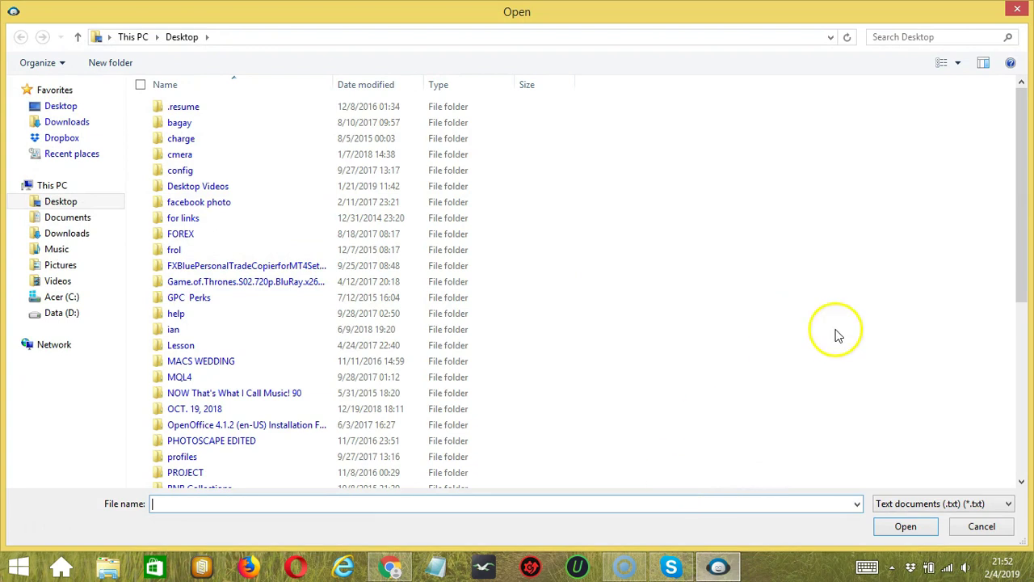
click(981, 525)
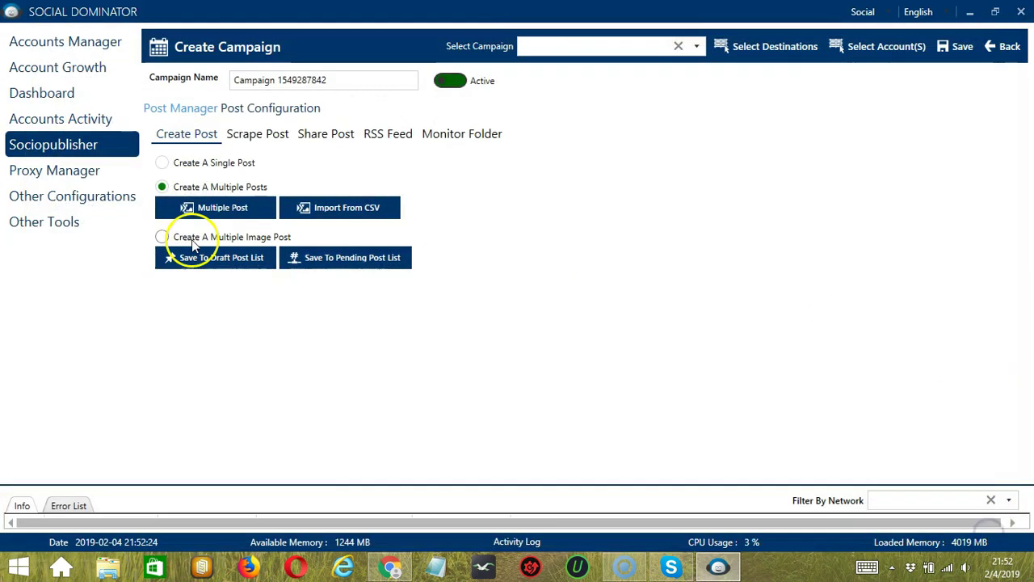
Switch to a multiple image post with the Upload Post Description option, and cancel choosing a description file
click(187, 238)
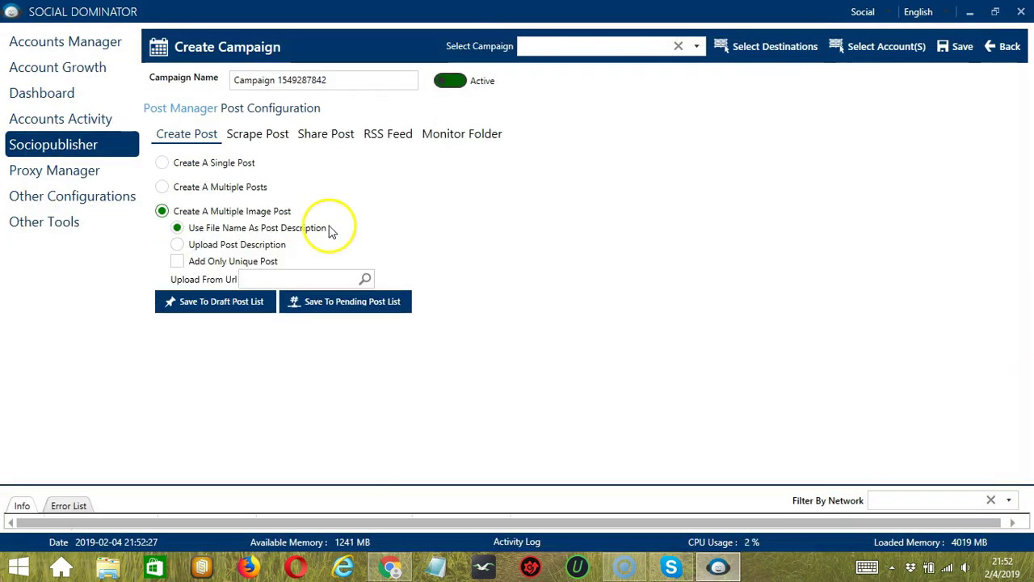
click(564, 242)
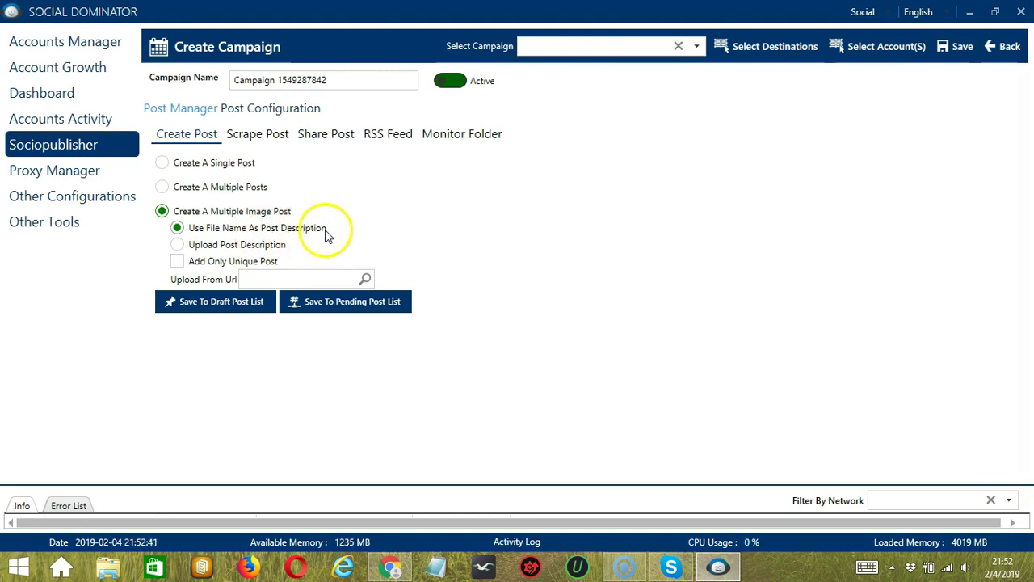
click(242, 245)
click(359, 255)
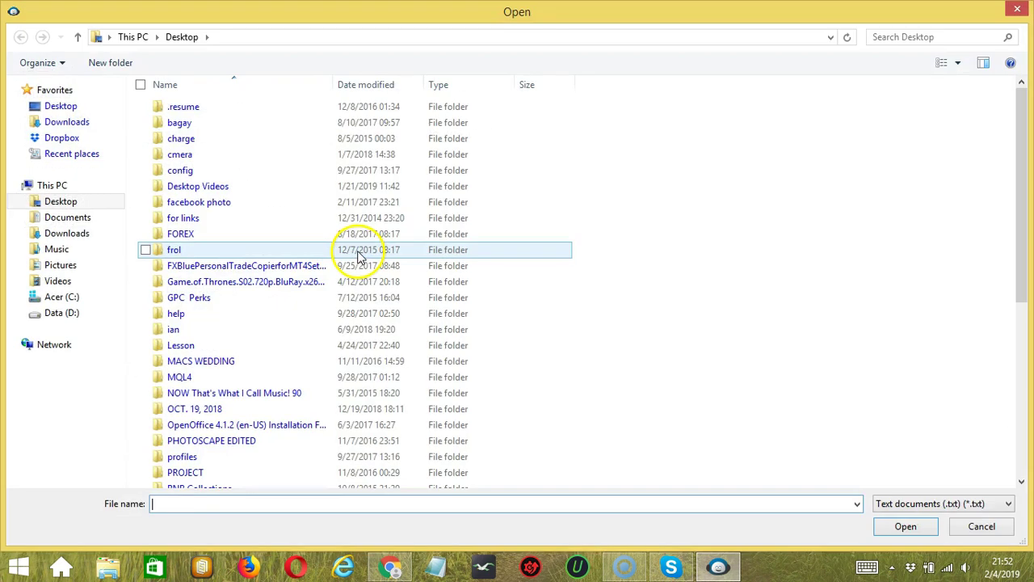
click(982, 526)
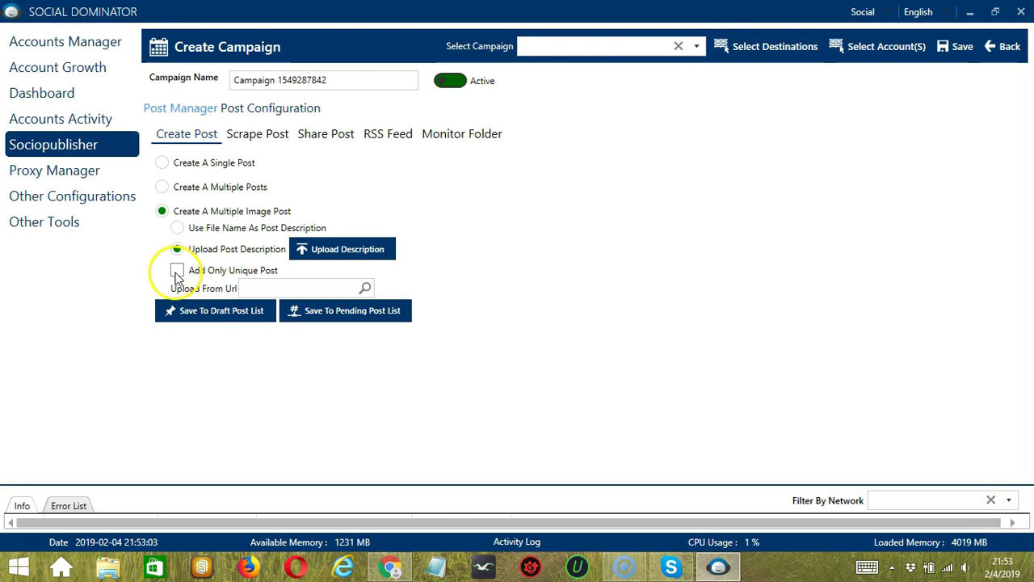
Enable Add Only Unique Post for the multiple image post, and copy the address of the "smile" Google Images search in Chrome
click(177, 272)
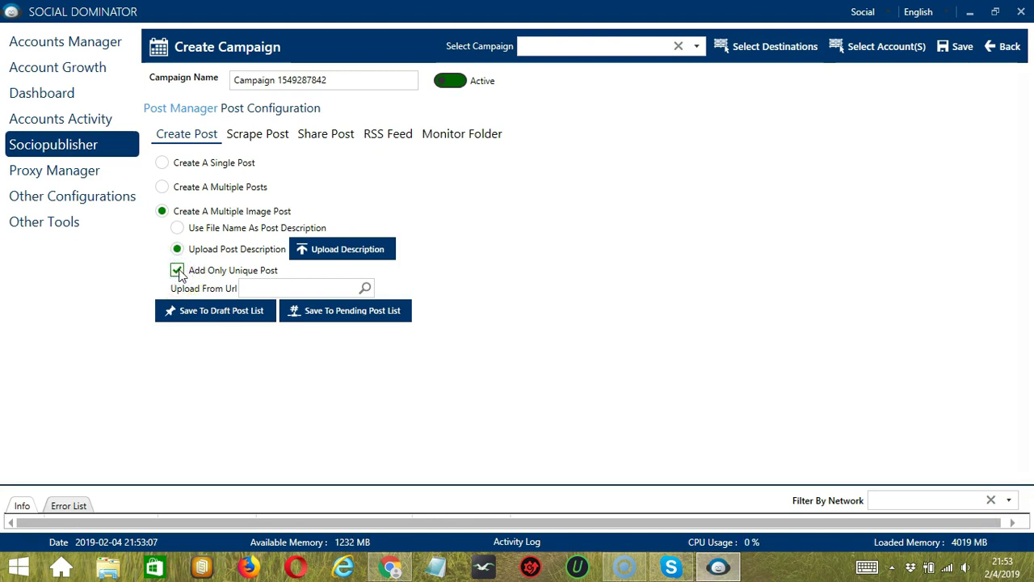
click(311, 288)
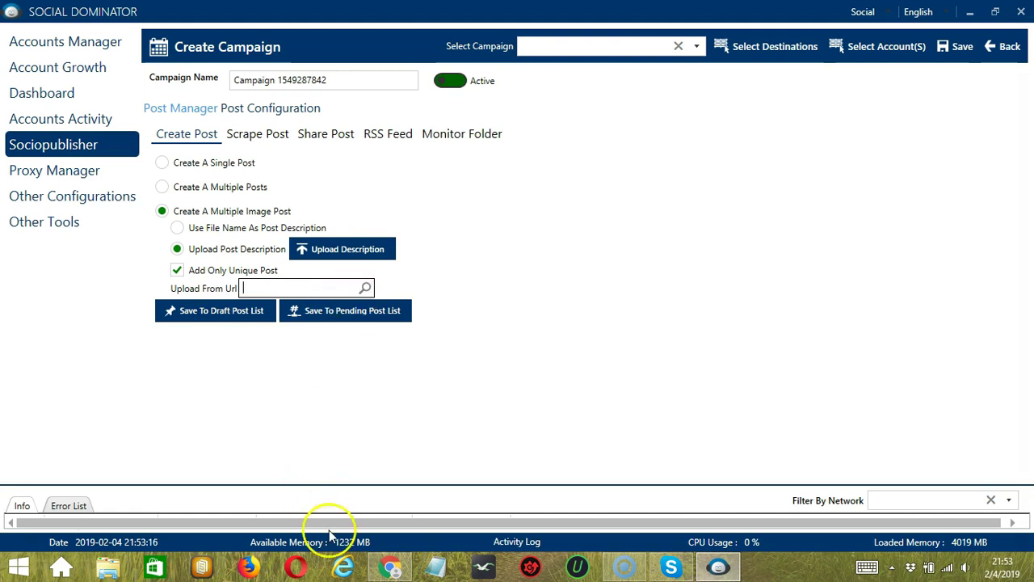
click(408, 568)
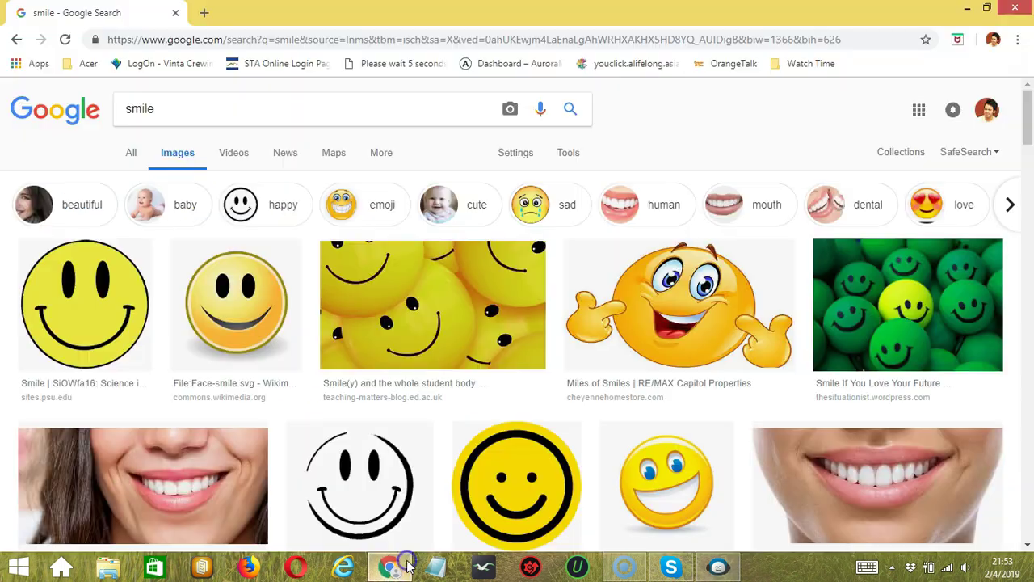
click(239, 39)
key(ctrl+c)
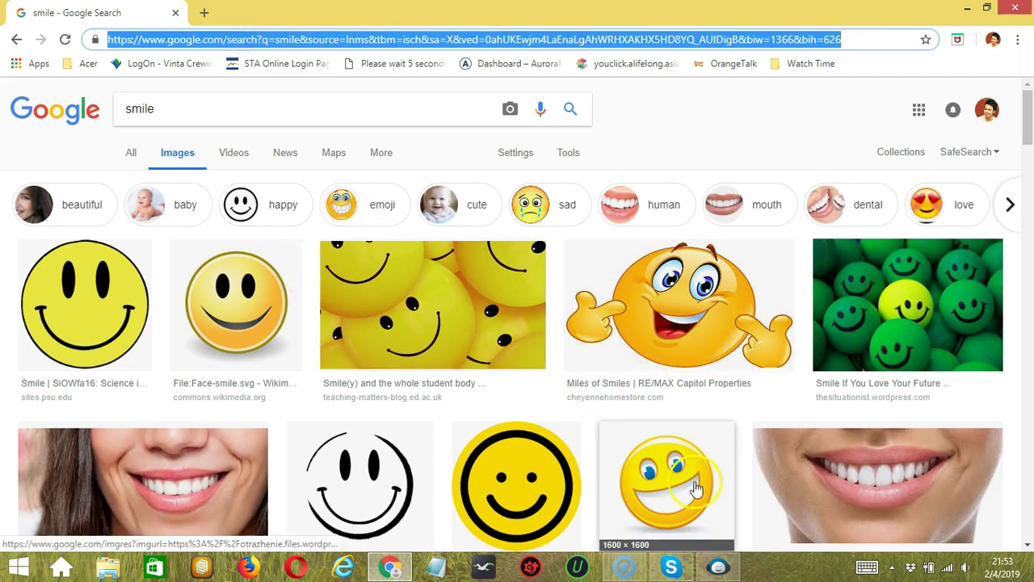
Back in Social Dominator, load the images from the copied search address through Upload From Url, and preview the second image
click(727, 567)
key(ctrl+v)
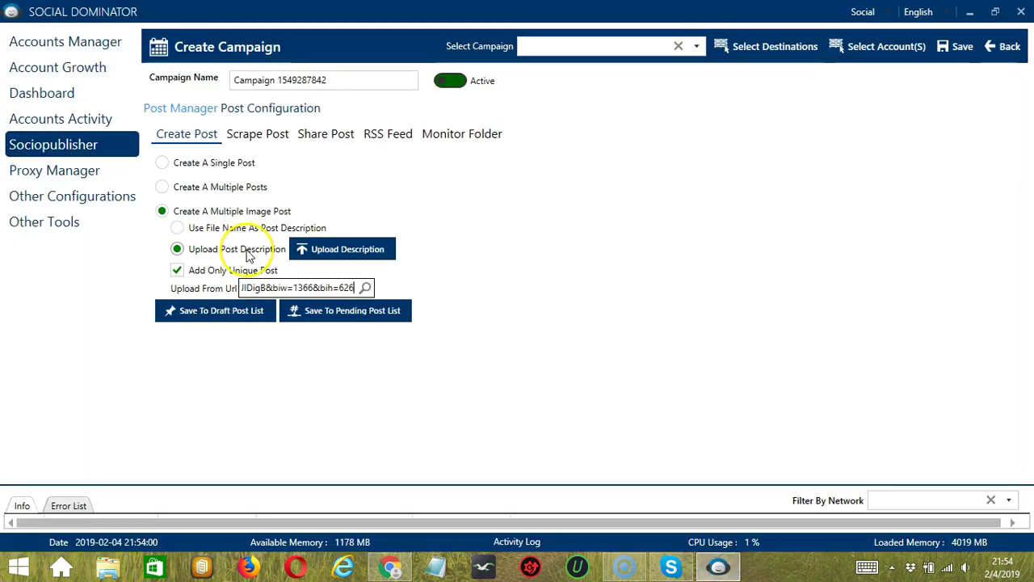
click(365, 289)
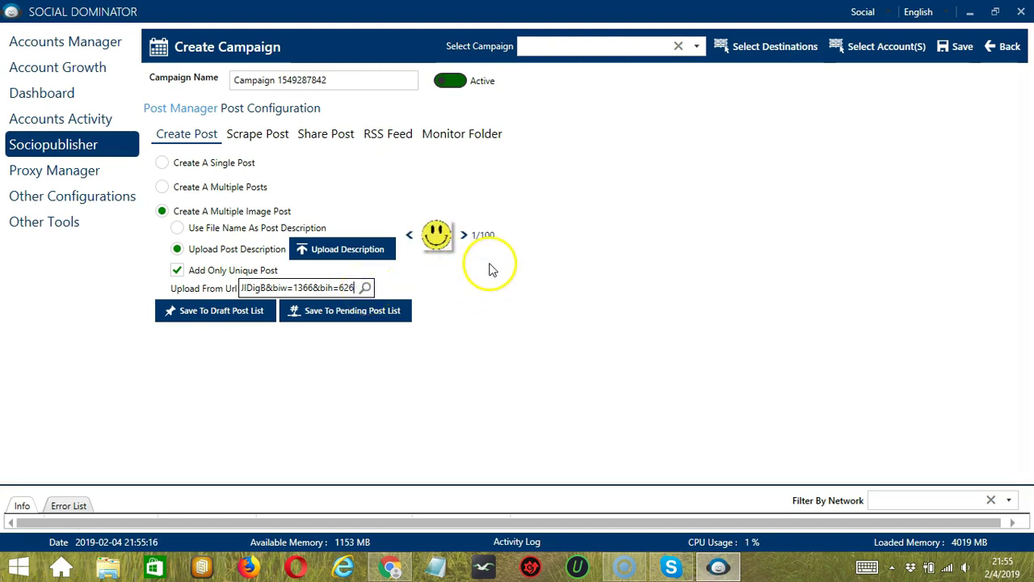
click(464, 235)
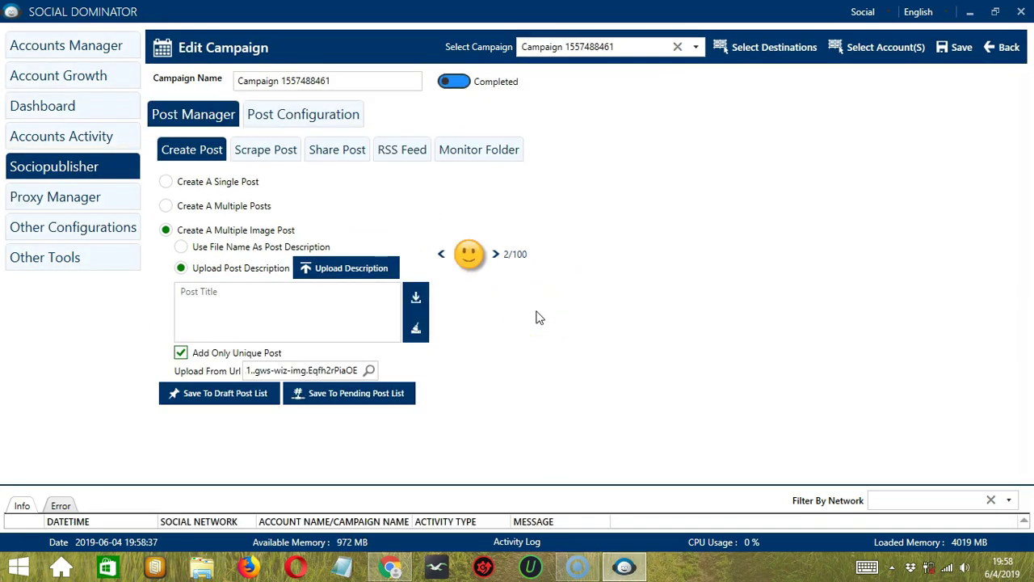
Look over the Scrape Post options, and enable Share Posts From Custom Posts List in the Share Post options
click(266, 153)
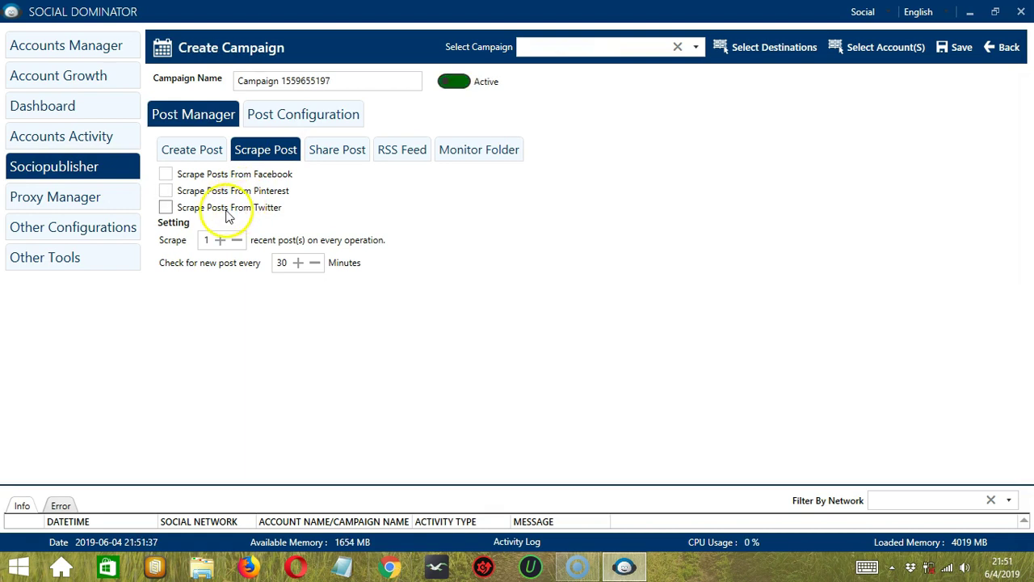
click(336, 153)
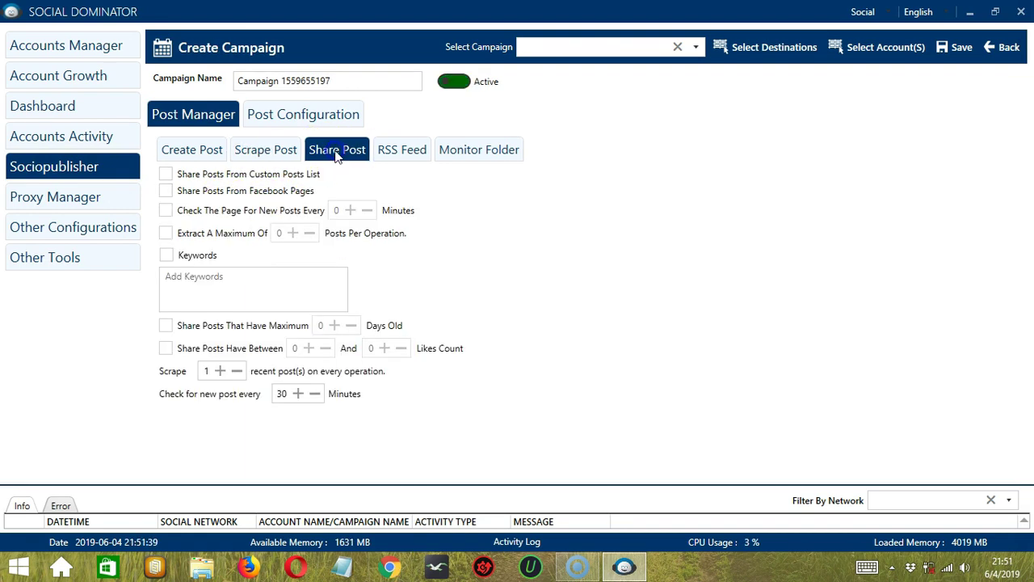
click(165, 176)
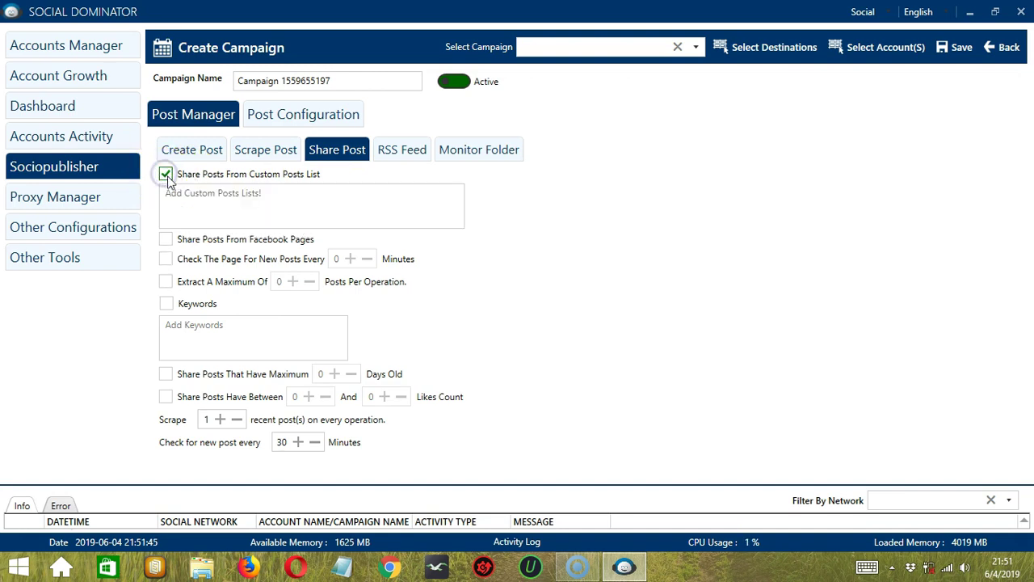
click(202, 196)
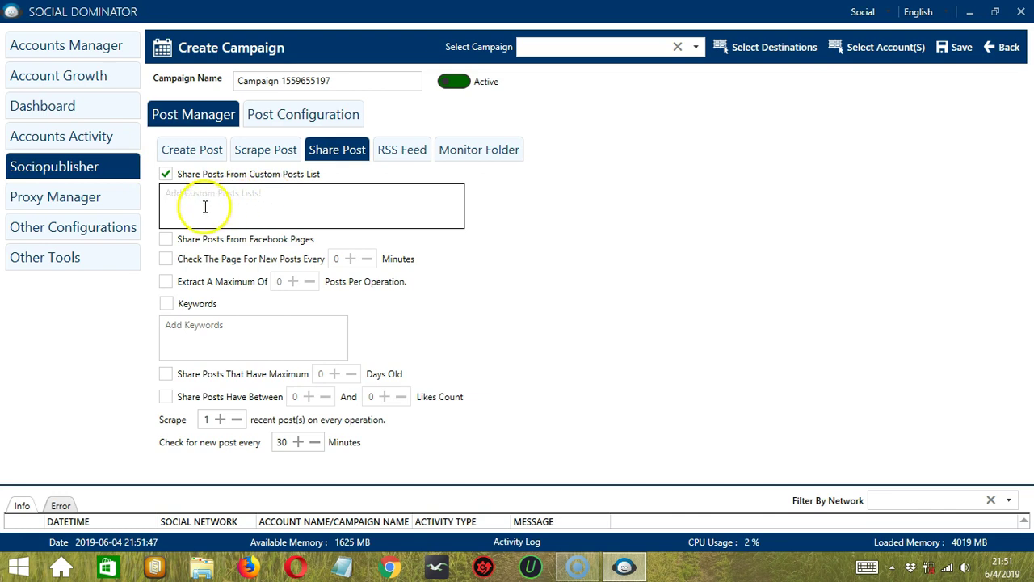
Add the image youtube.png from the Desktop as media for a new RSS feed post
click(404, 153)
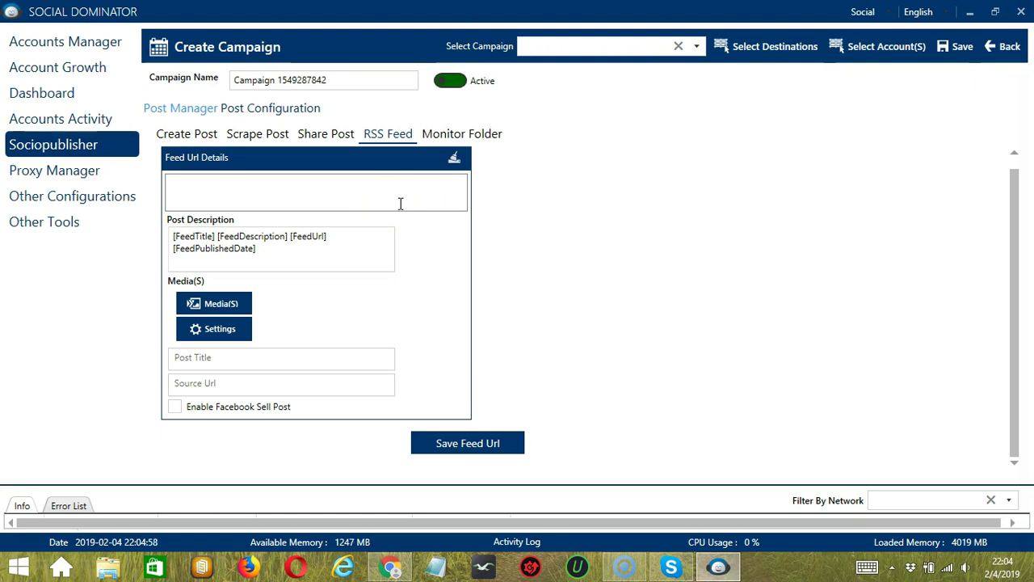
click(317, 191)
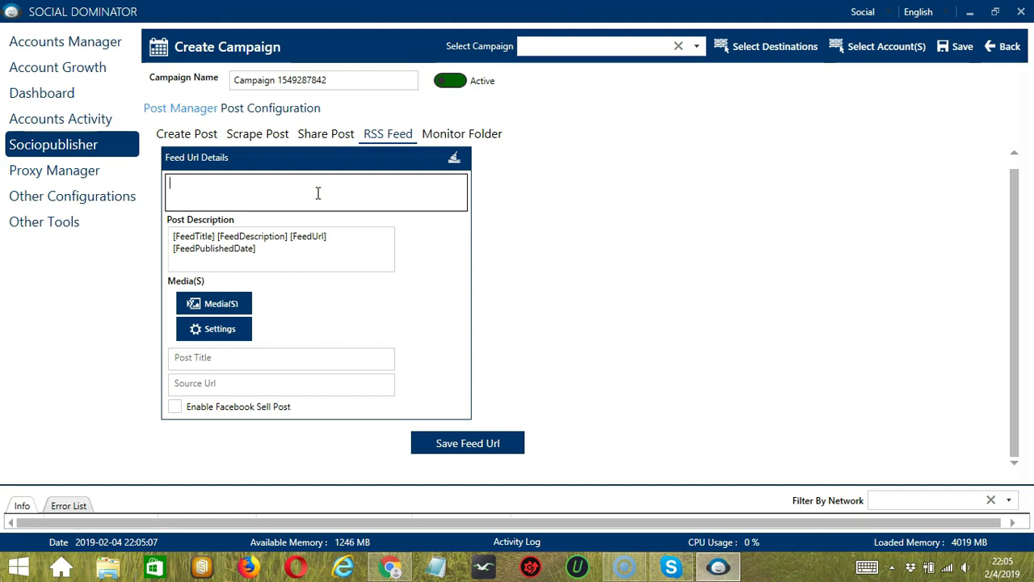
click(305, 250)
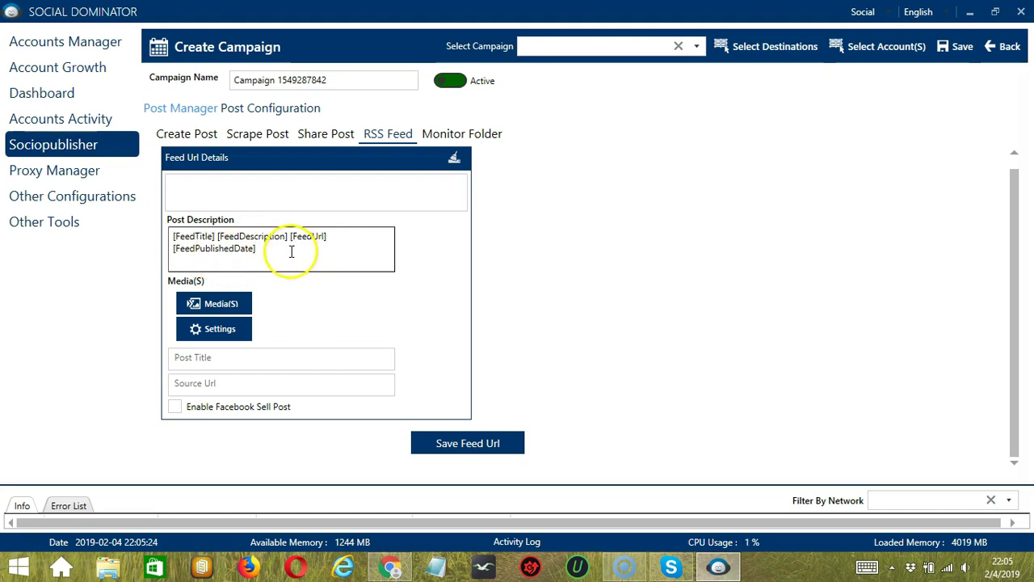
click(238, 305)
scroll(237, 300, down, 4)
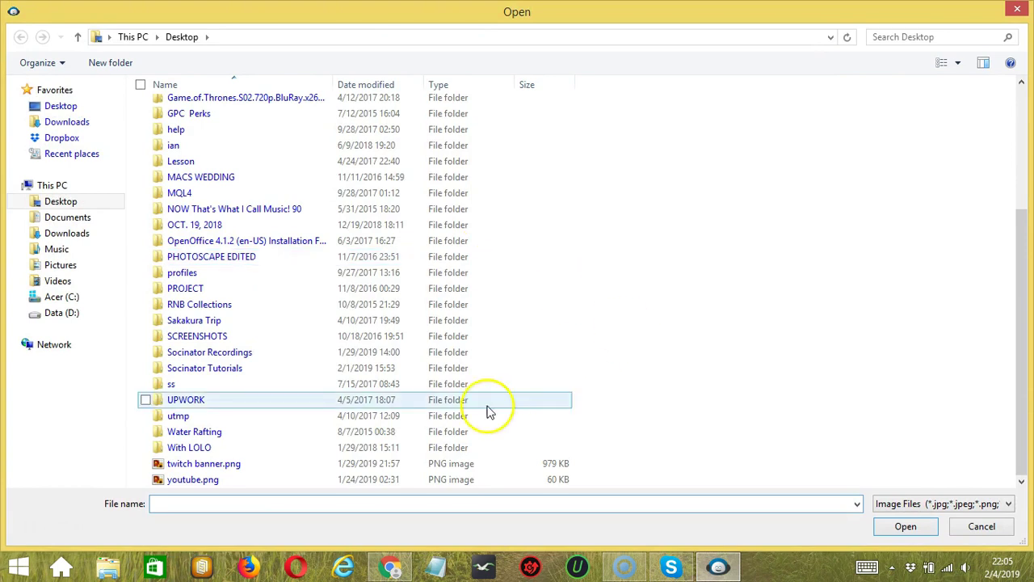
click(500, 479)
click(906, 526)
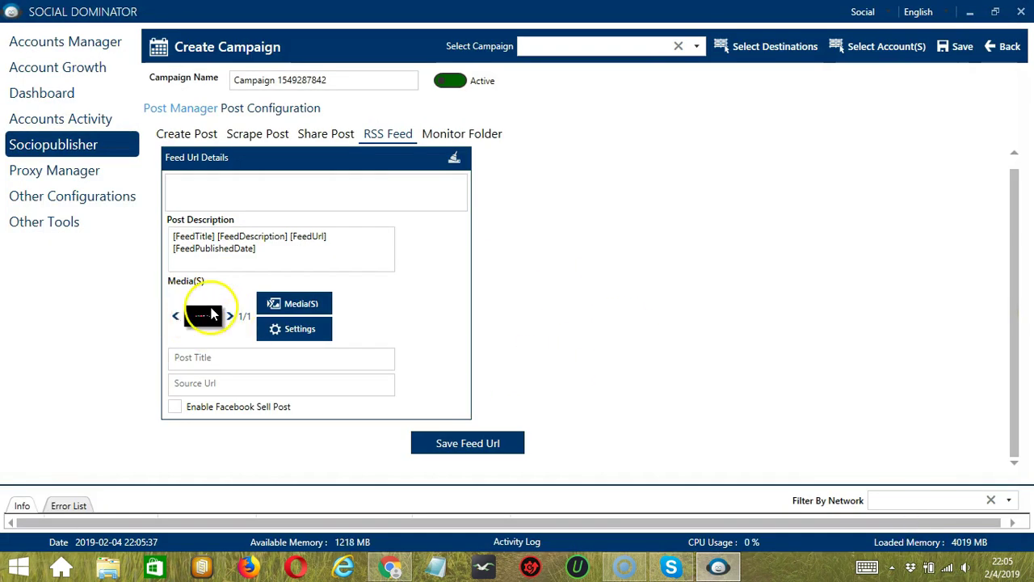
Check the RSS feed post's settings without saving, and look at its title and source URL fields
click(294, 329)
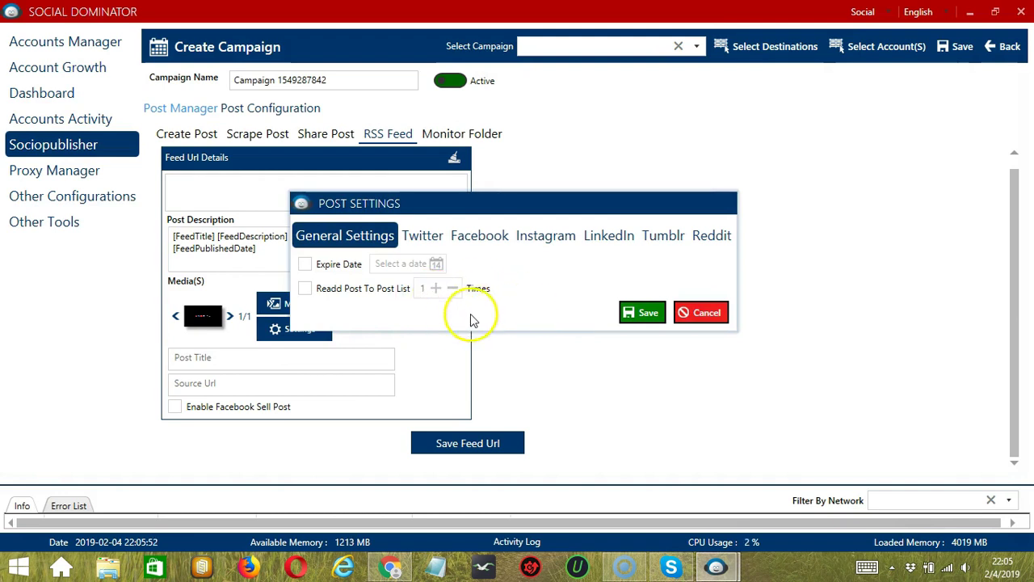
click(708, 315)
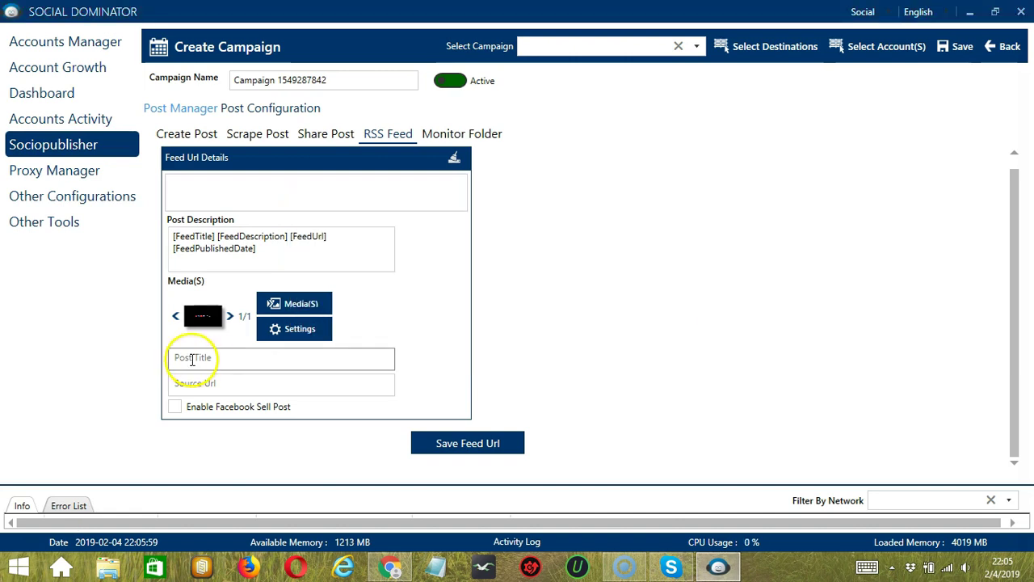
click(243, 384)
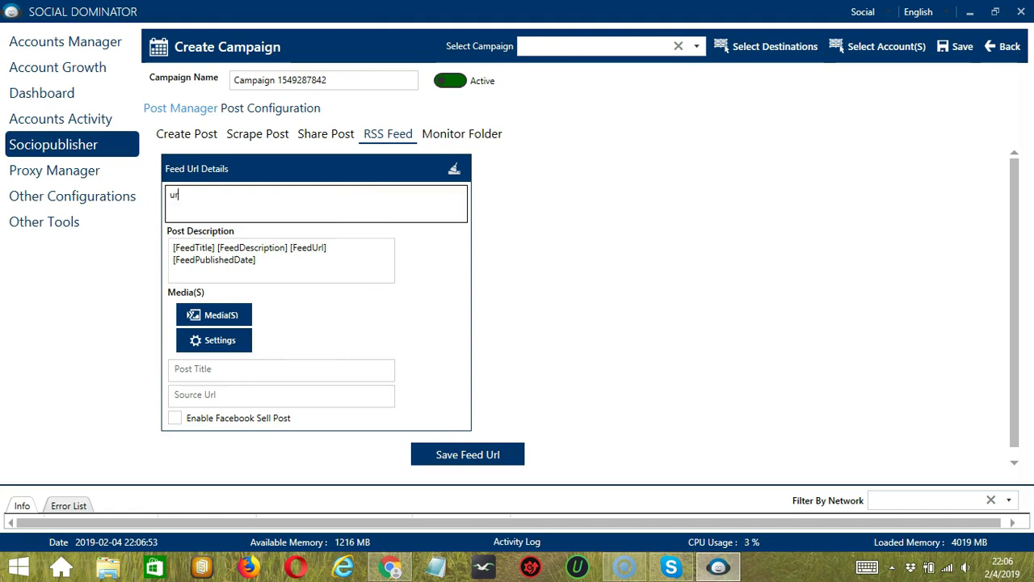
Save a feed with the address "url", open it for editing, and delete it from the saved feeds
text(l)
click(509, 457)
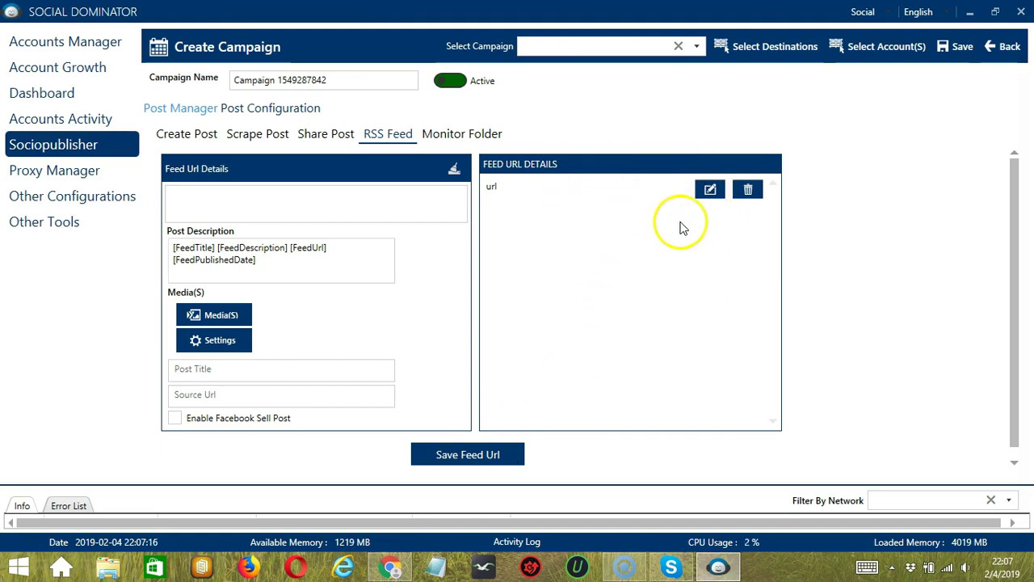
click(710, 189)
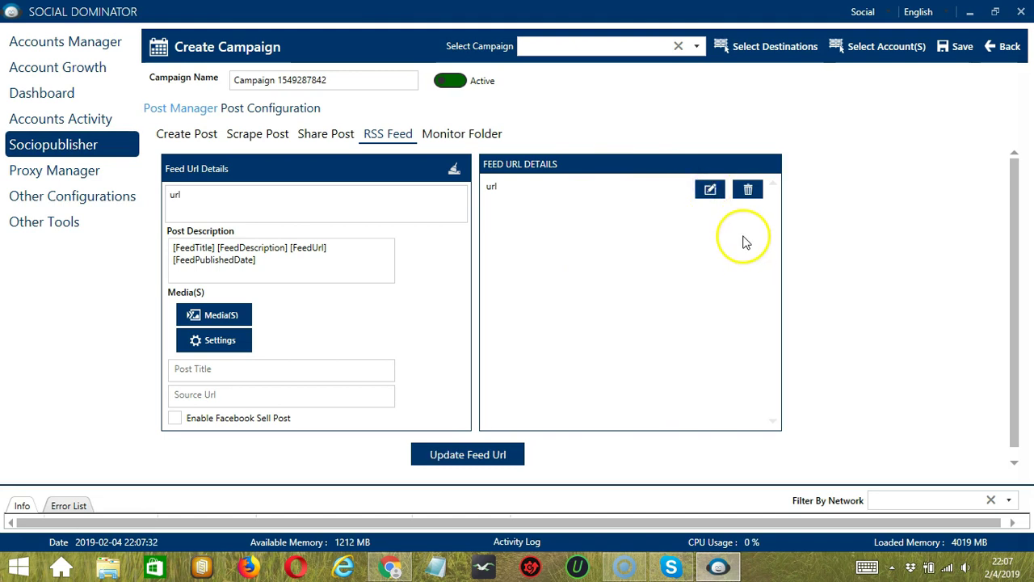
click(759, 196)
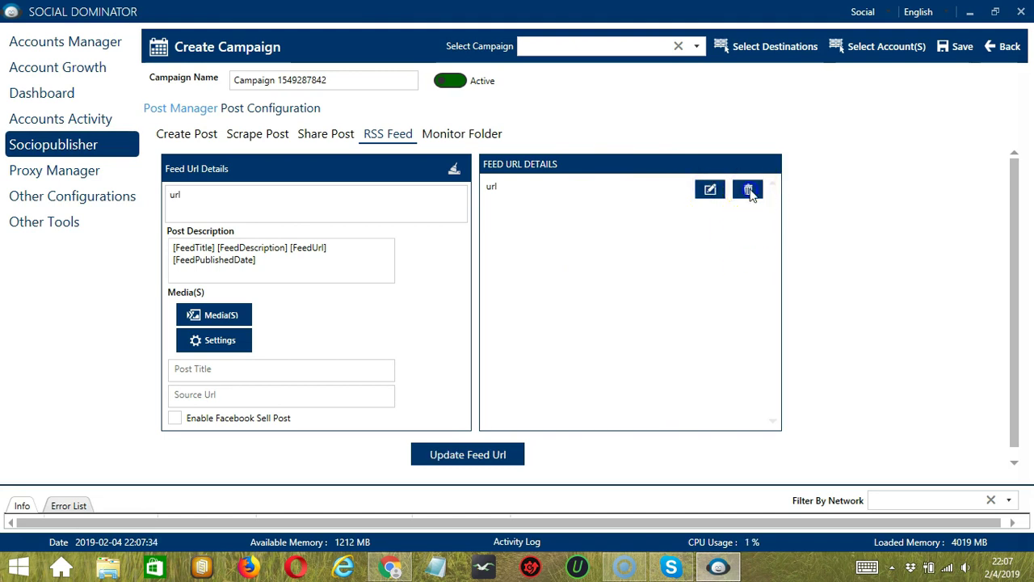
Choose the Desktop as the folder path for Monitor Folder, and clear the path
click(457, 134)
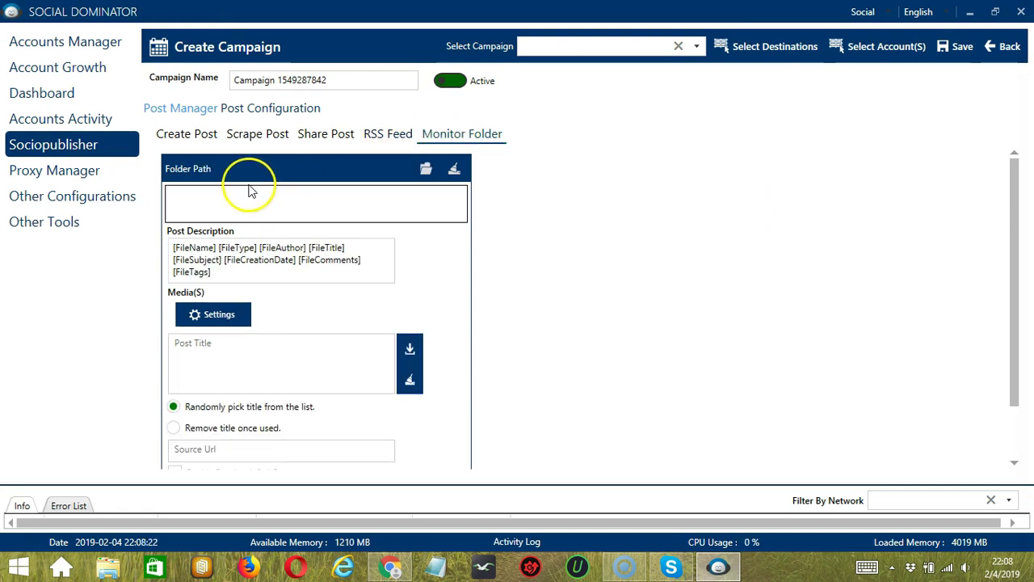
click(427, 171)
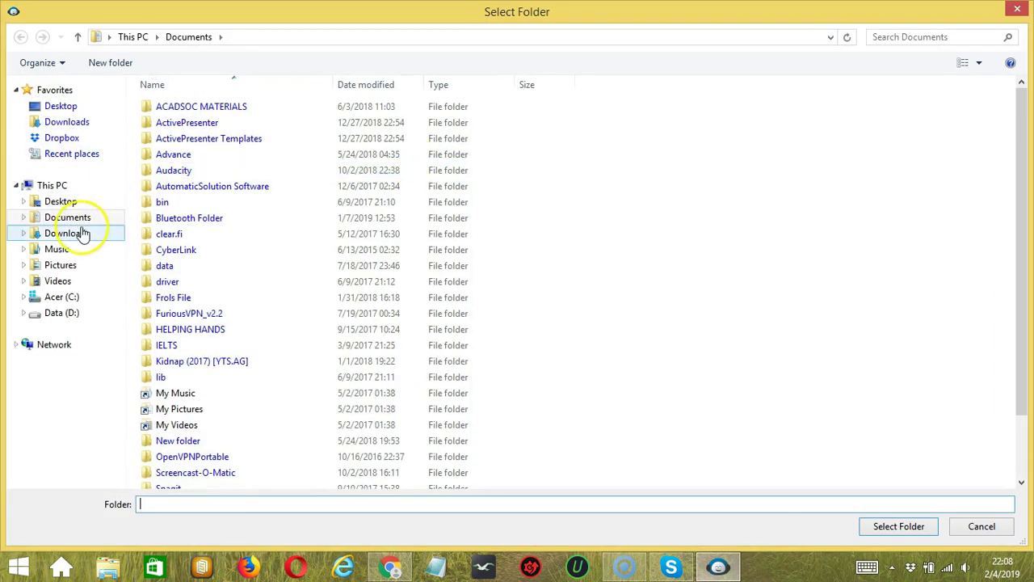
click(64, 201)
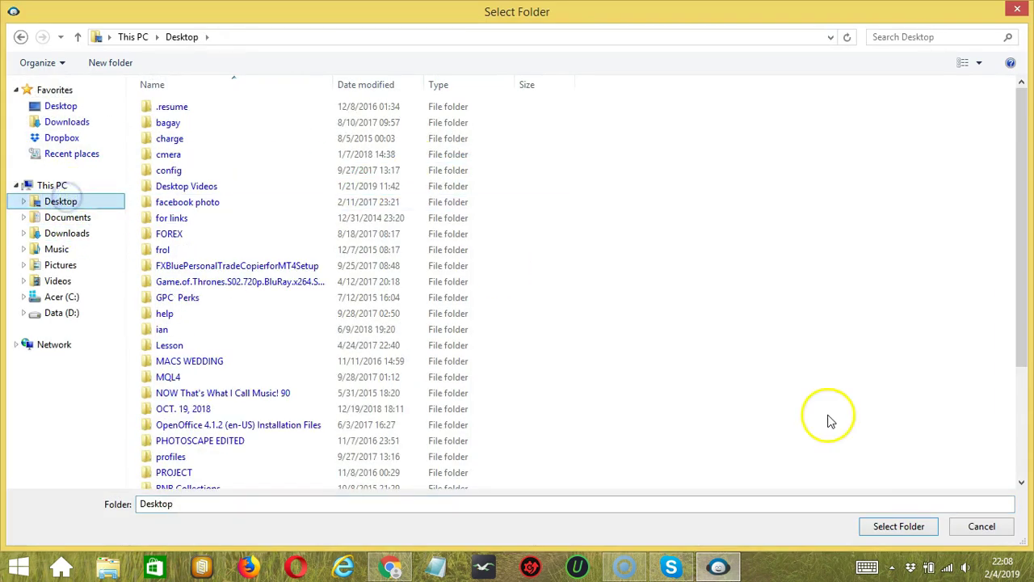
click(882, 529)
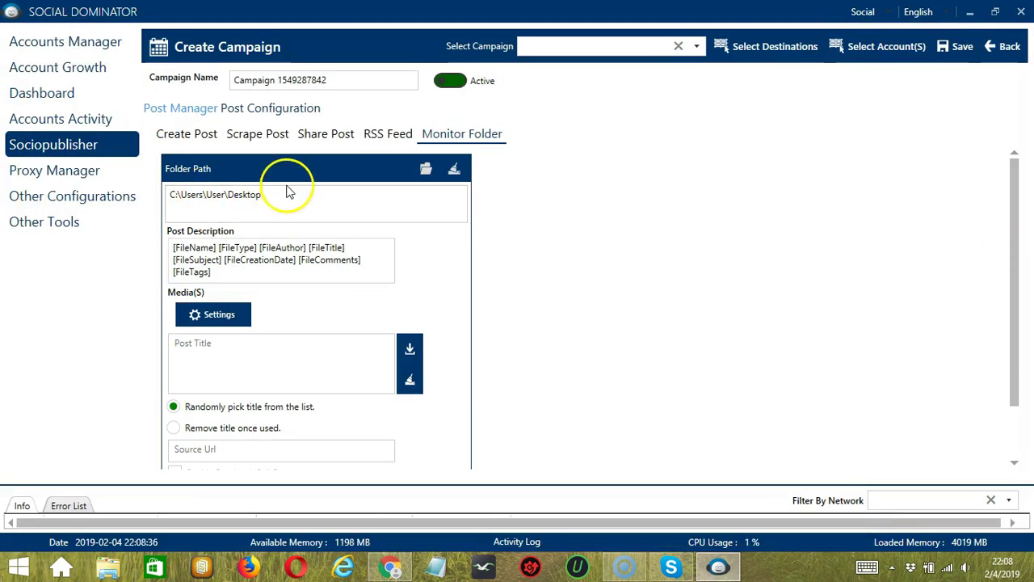
click(455, 170)
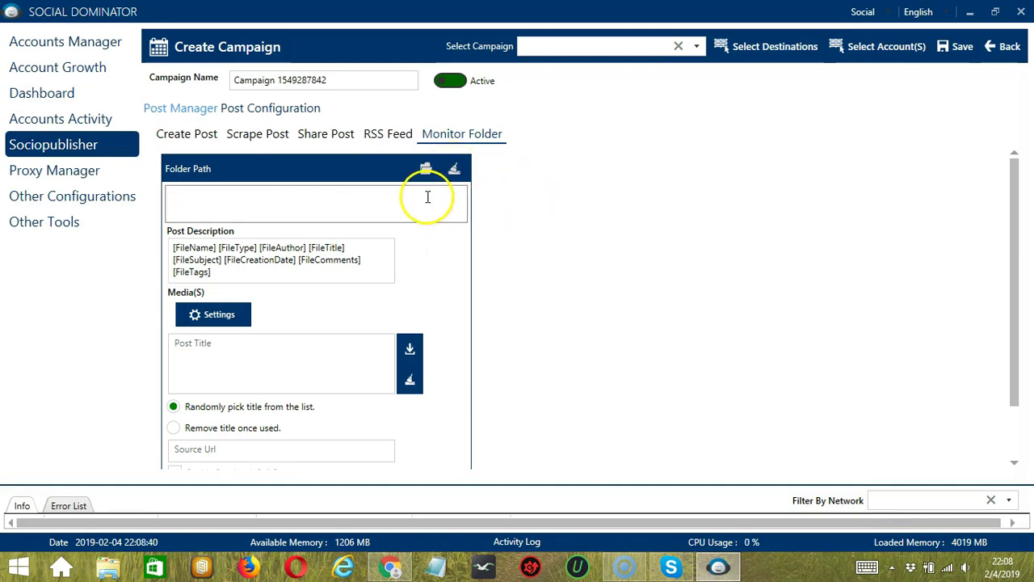
Set the monitored folder path to the Desktop, and save its post settings with the default options
click(426, 168)
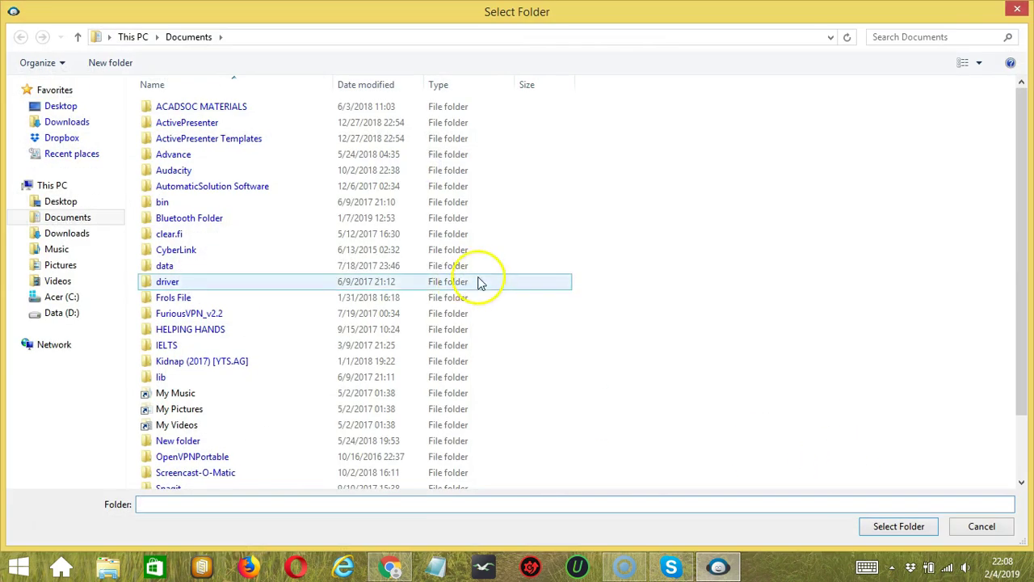
click(61, 201)
click(886, 525)
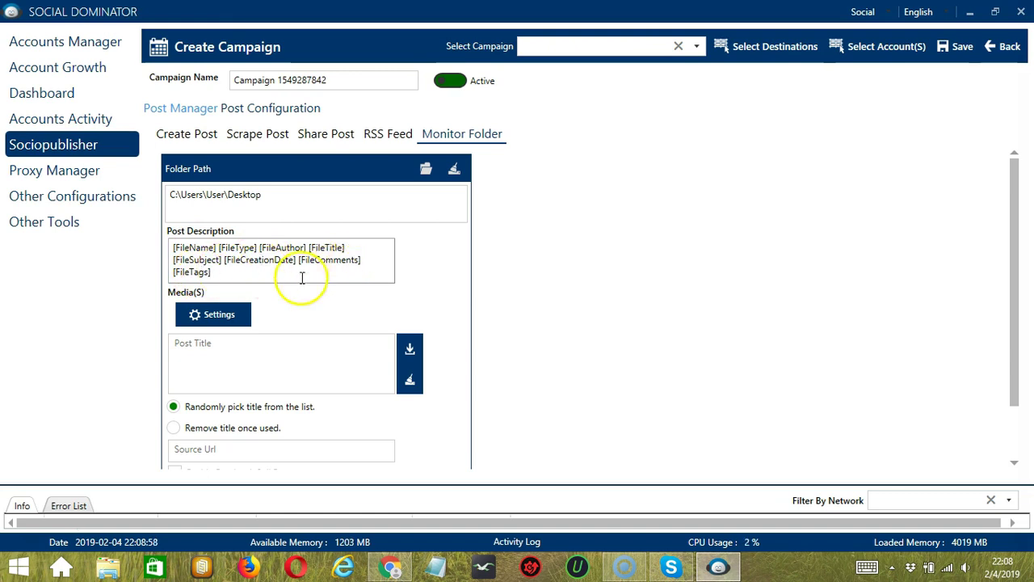
click(242, 315)
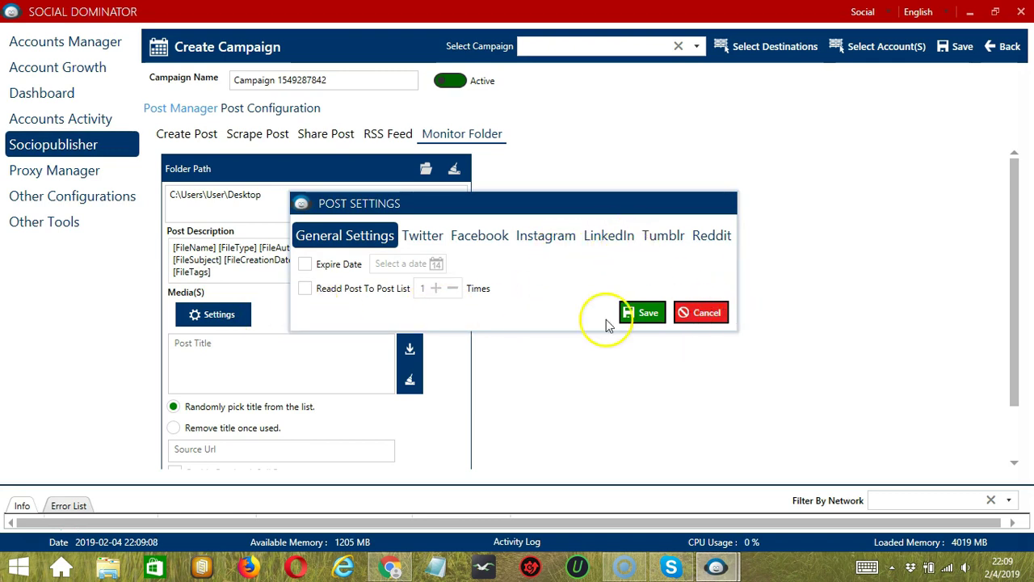
click(648, 314)
Check the monitored folder's post title field with its clear and file import options, without choosing a file
scroll(649, 314, down, 2)
click(265, 303)
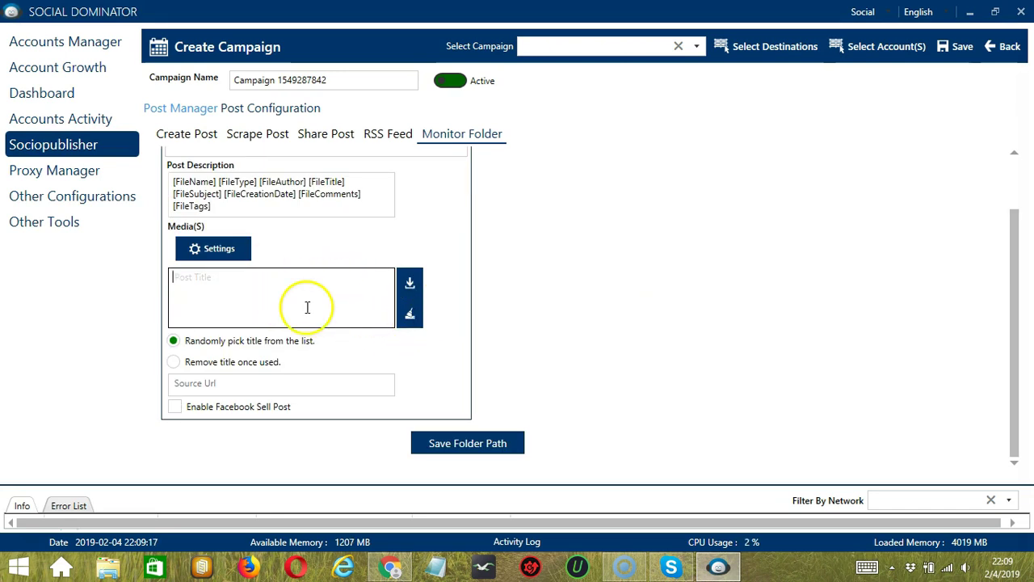
click(409, 314)
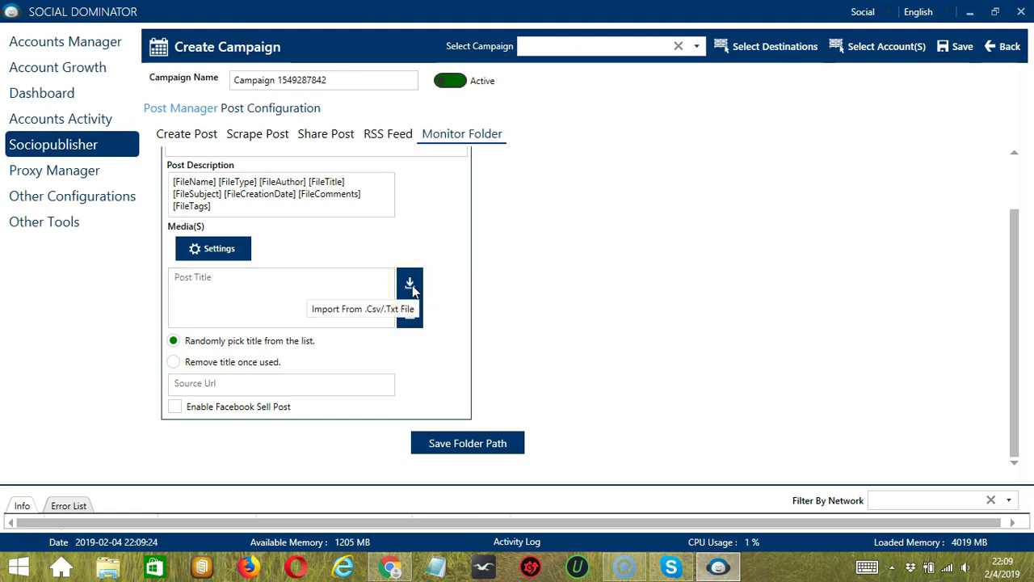
click(411, 285)
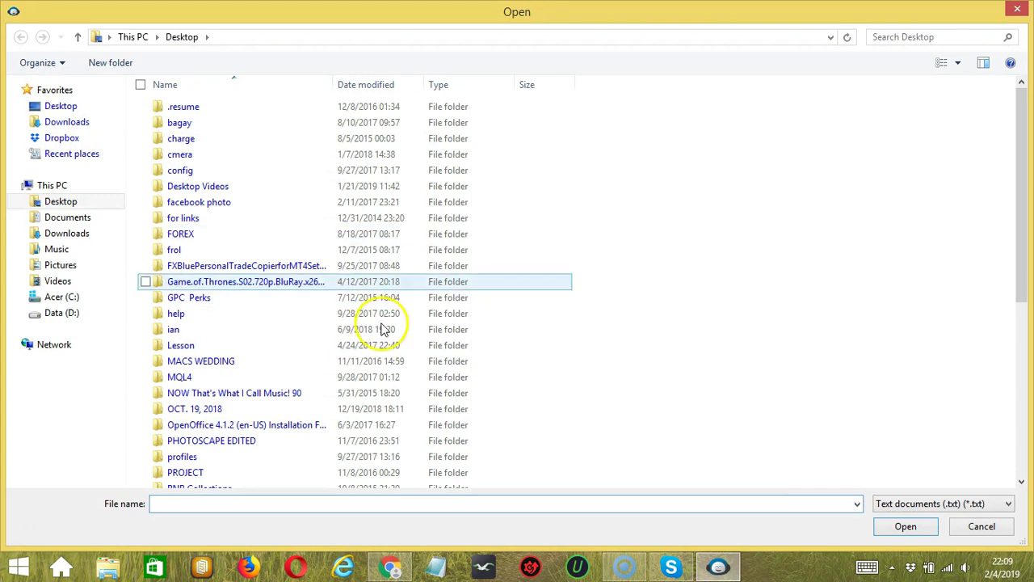
click(981, 525)
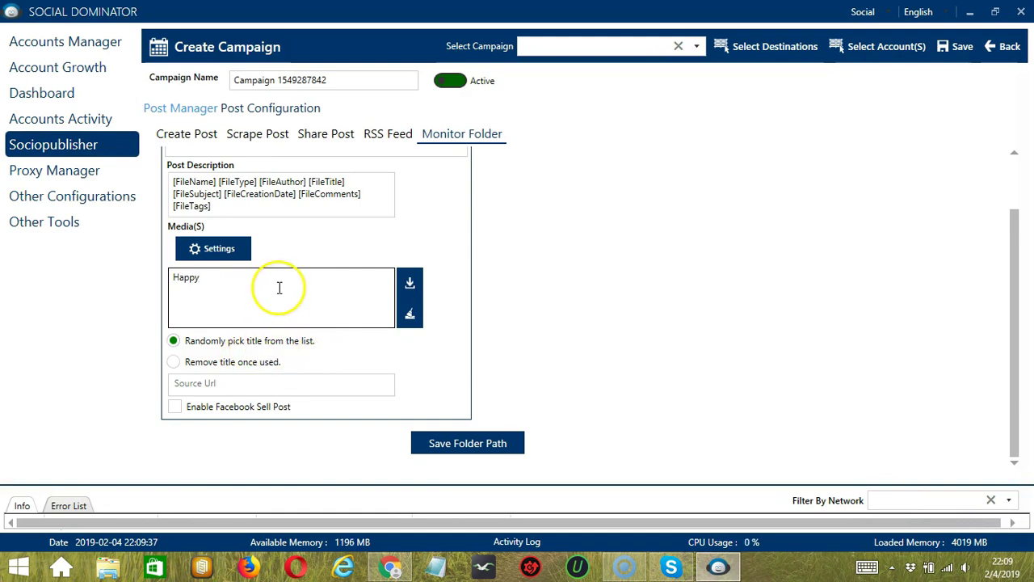
Enter Happy as the monitored folder's post title, and choose Remove title once used
click(215, 364)
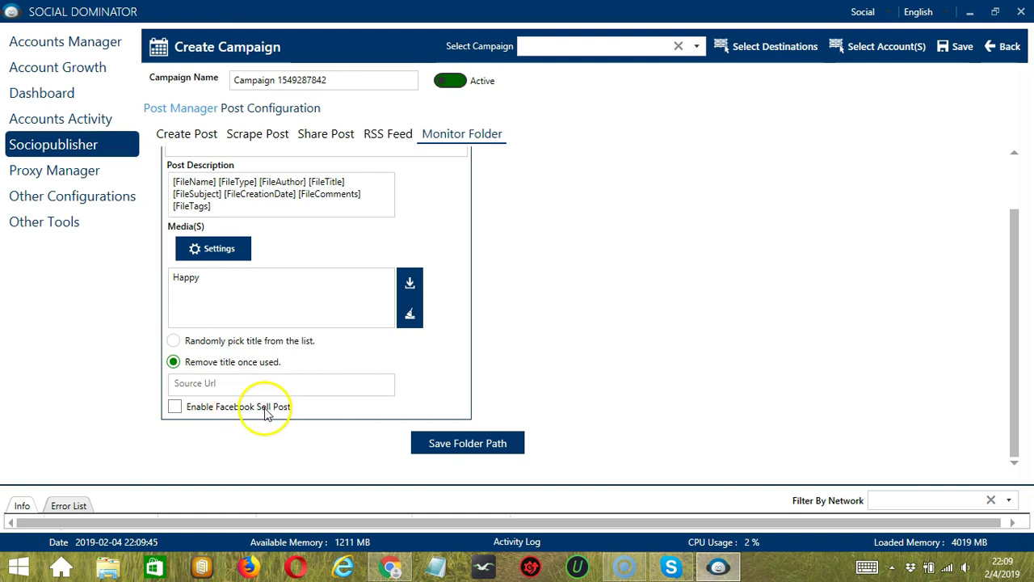
Save the monitored folder's path and post settings, and load the saved Desktop entry back for editing
click(515, 449)
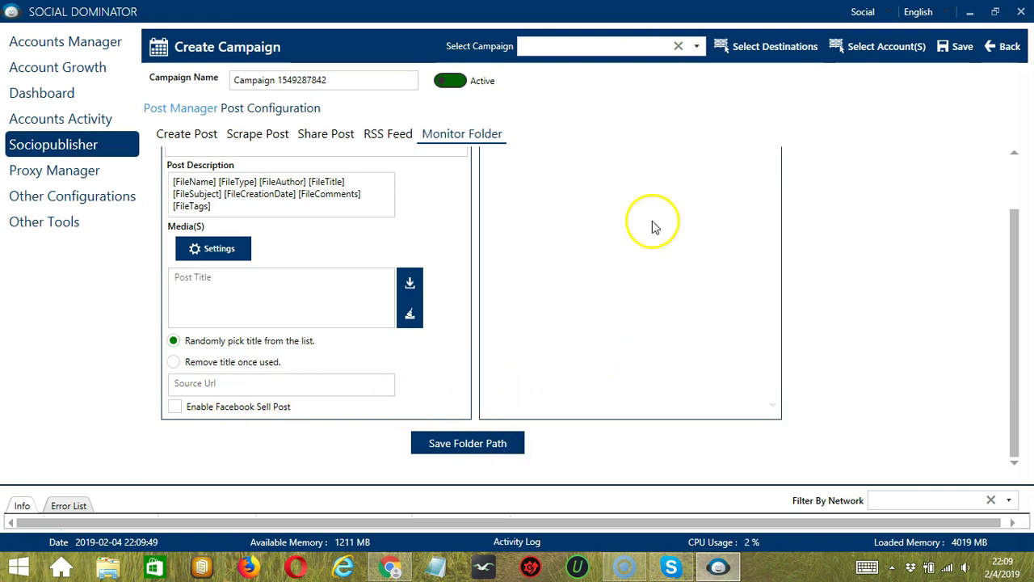
click(1015, 154)
click(558, 189)
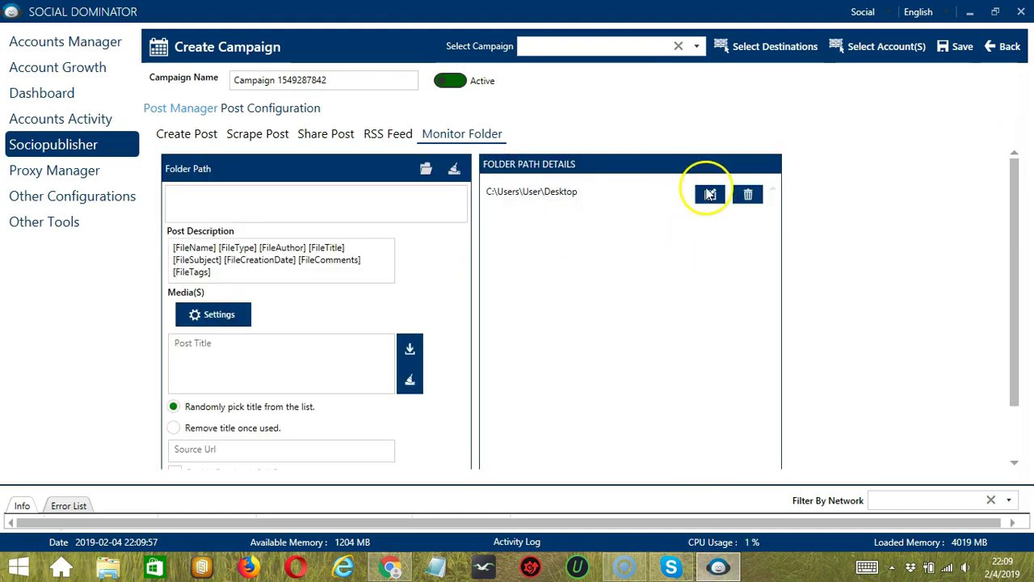
click(709, 194)
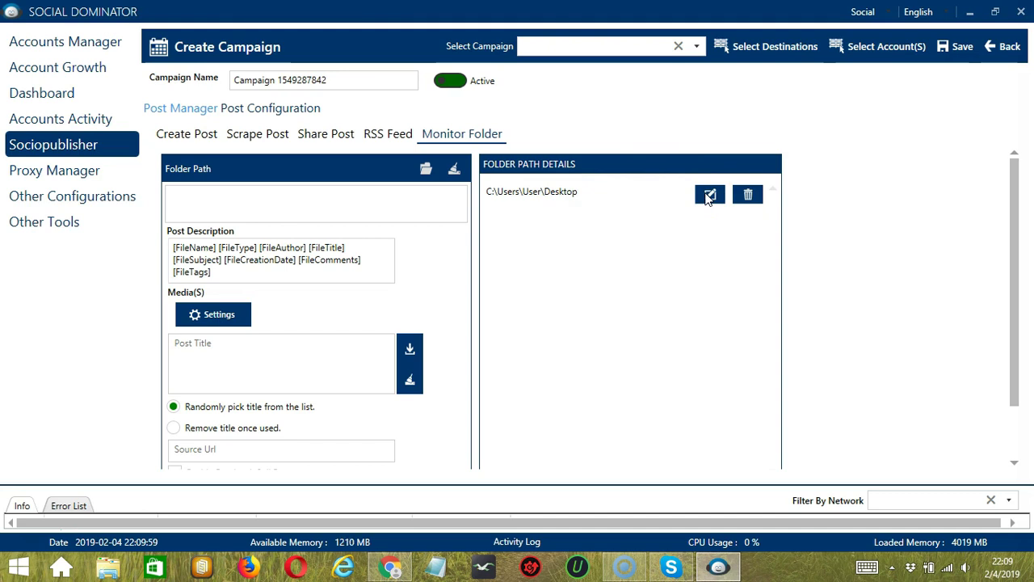
click(748, 195)
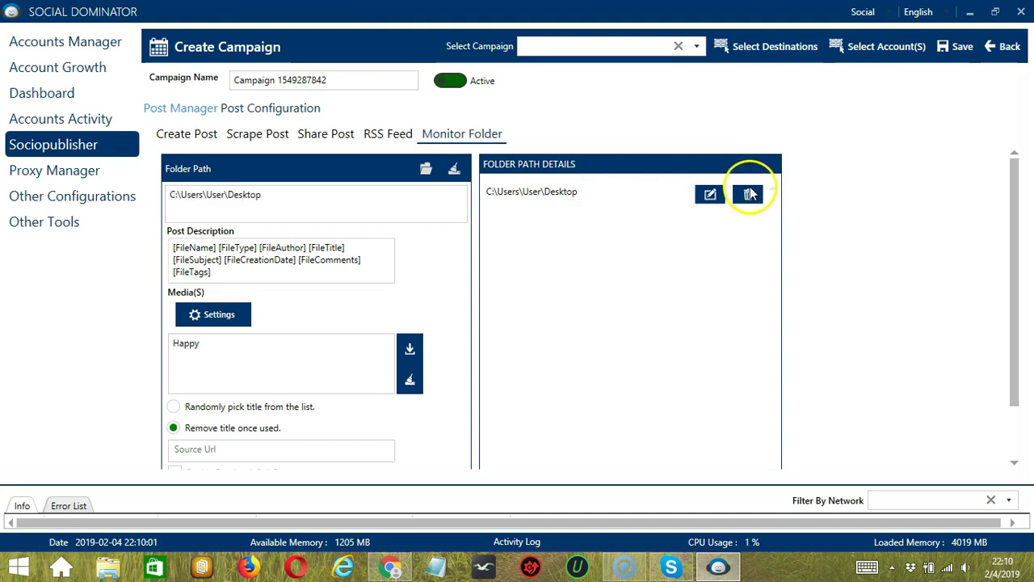
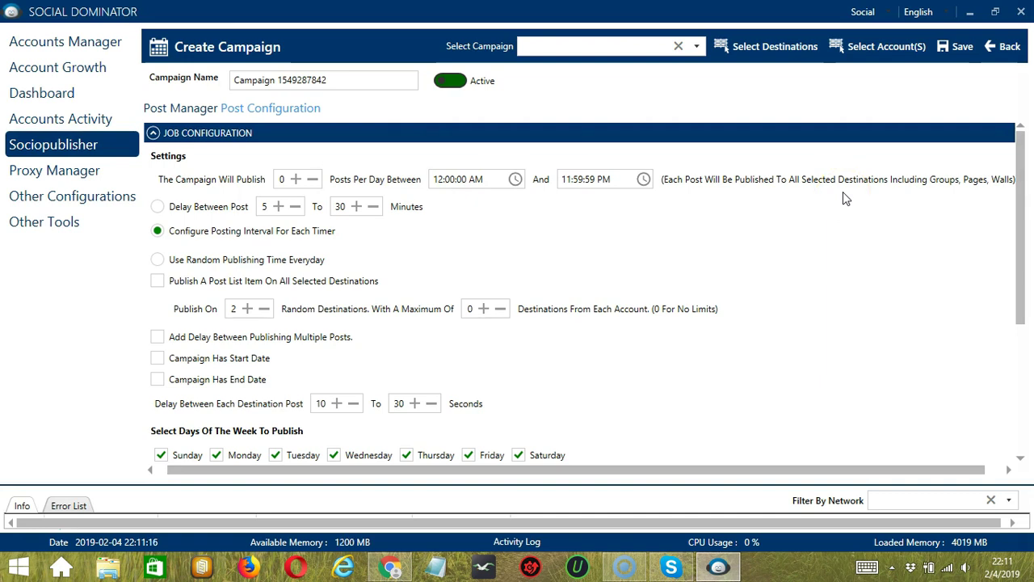
Try the Delay Between Post and Configure Posting Interval For Each Timer options, and choose Use Random Publishing Time Everyday
click(909, 216)
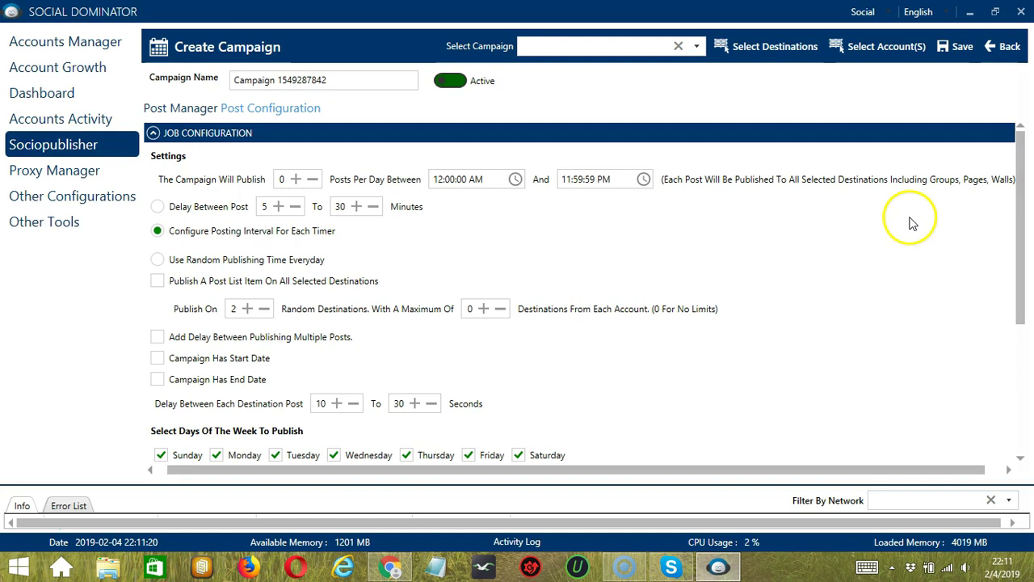
click(157, 207)
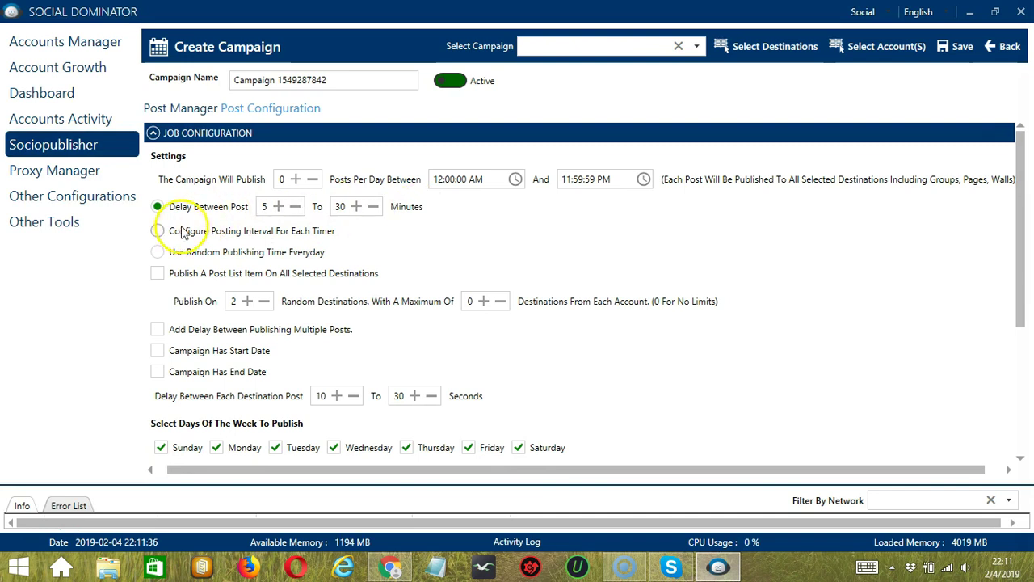
click(179, 231)
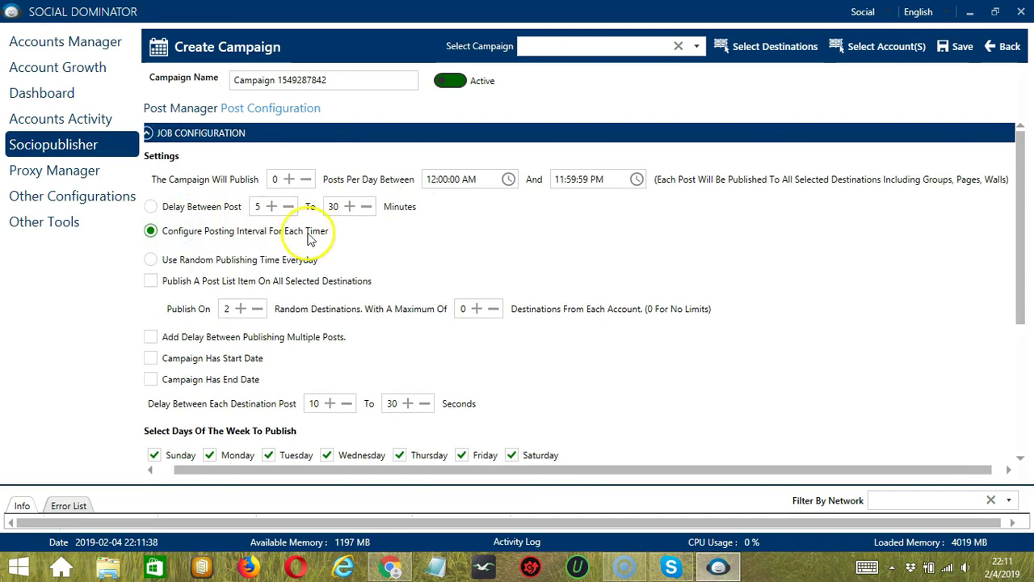
click(211, 263)
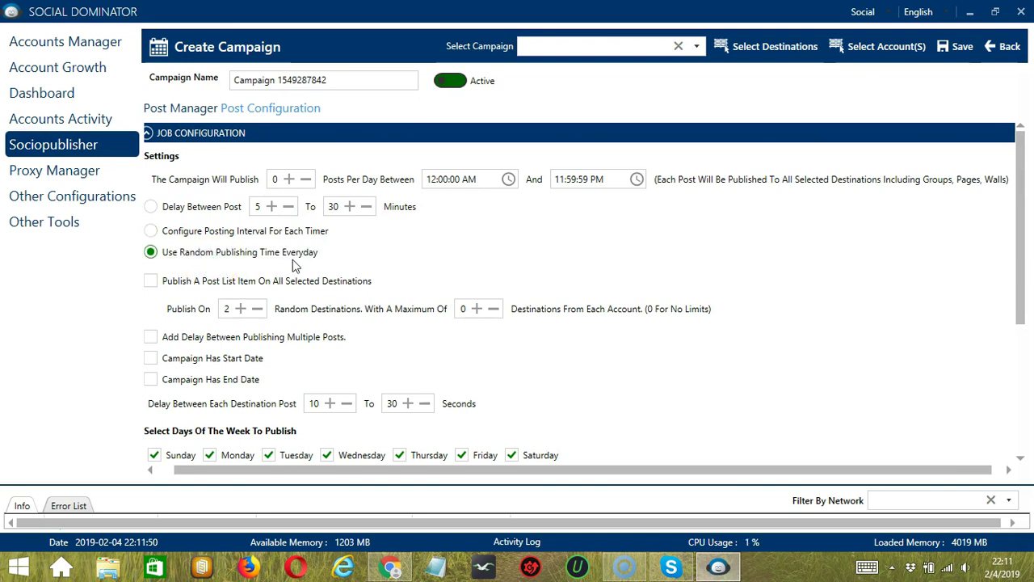
Enable publishing a post list item on all selected destinations and adding a delay between publishing multiple posts
click(150, 281)
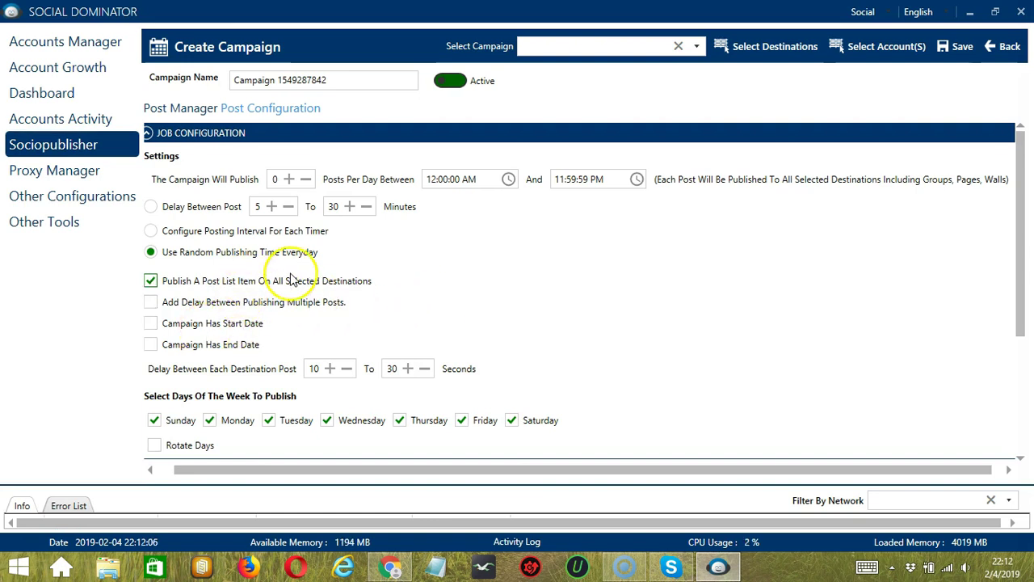
click(185, 304)
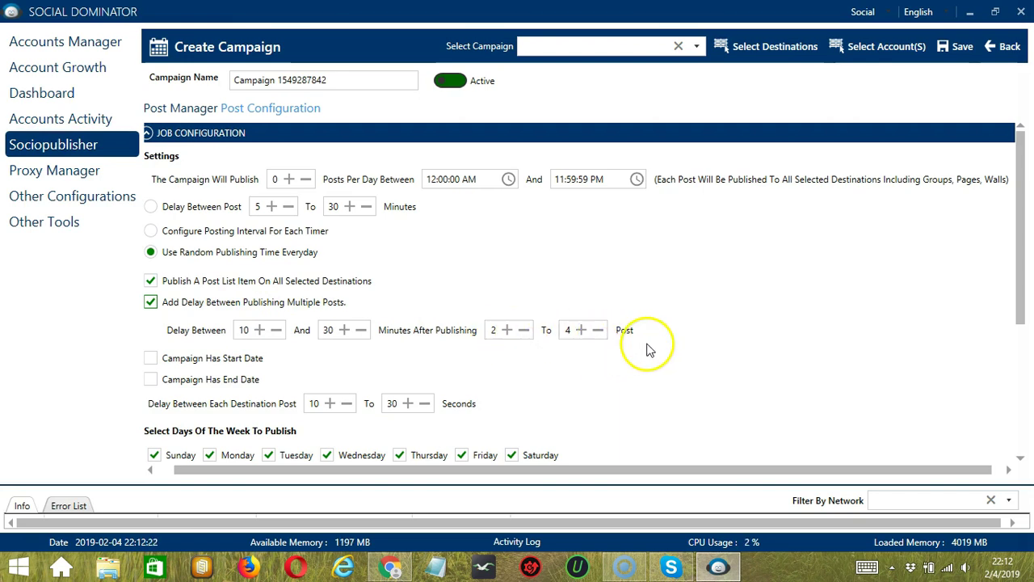
Give the campaign a start date of 2/5/2019 at 12:00 AM
scroll(154, 250, down, 3)
click(151, 249)
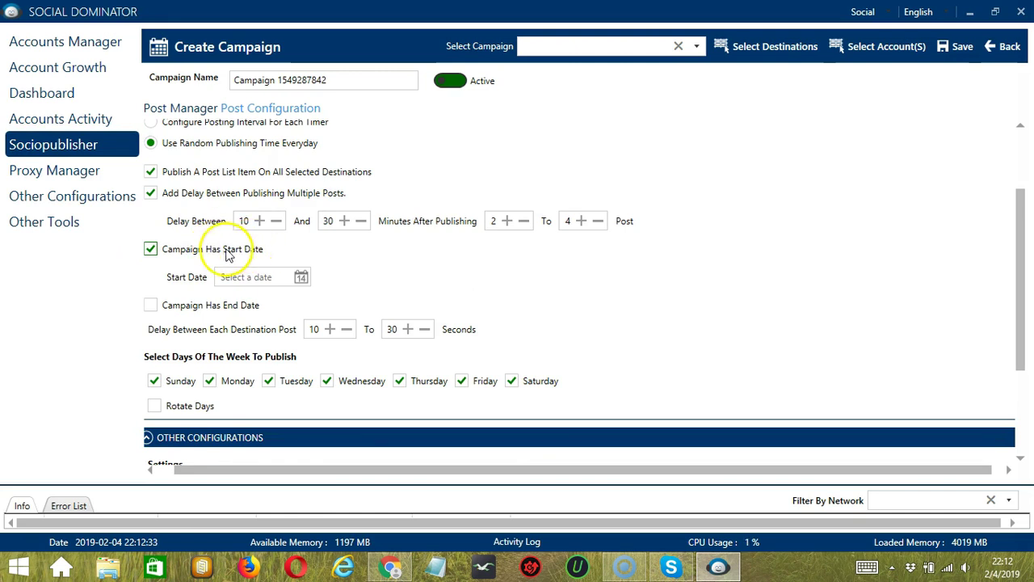
click(272, 275)
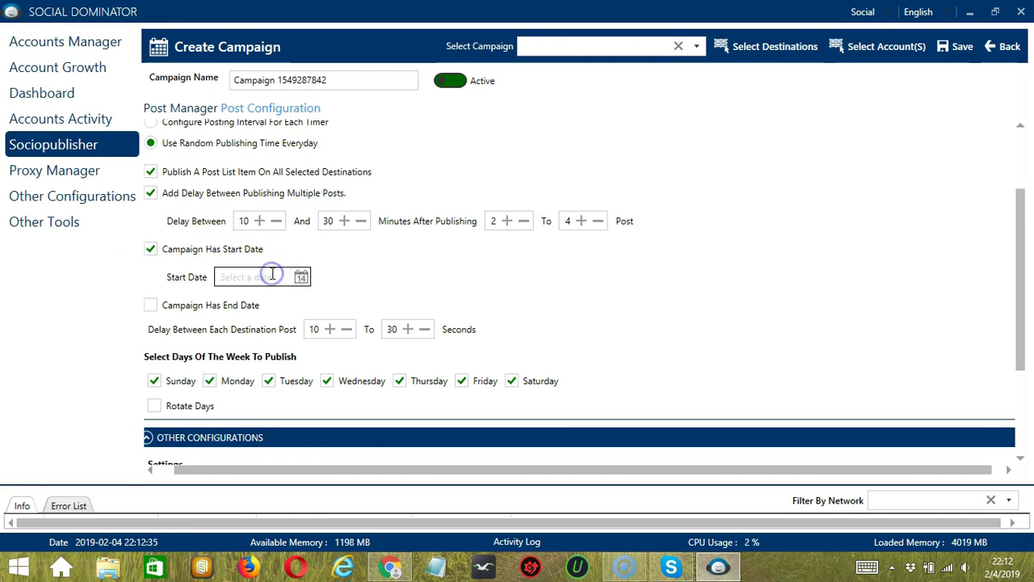
click(301, 277)
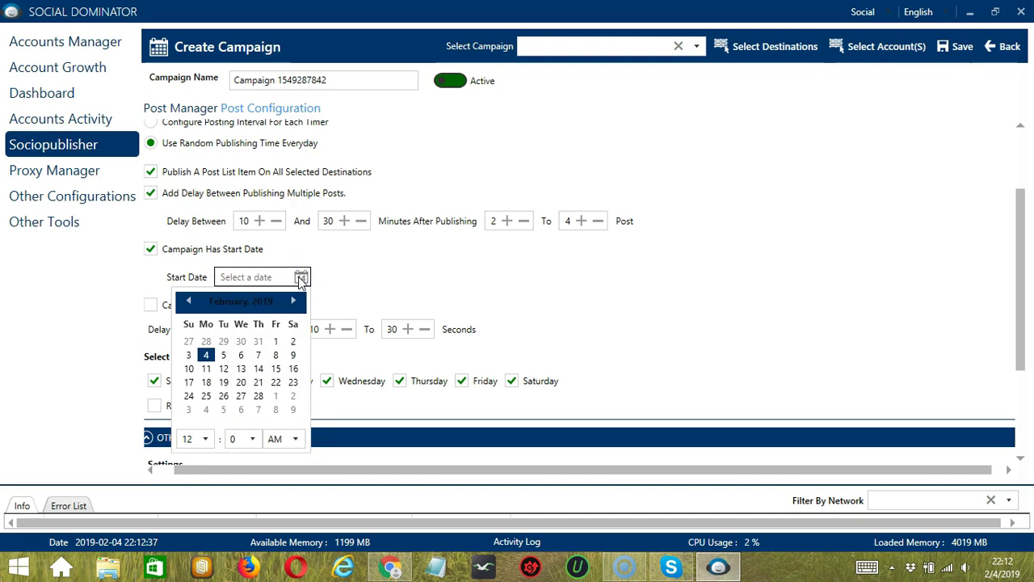
click(225, 355)
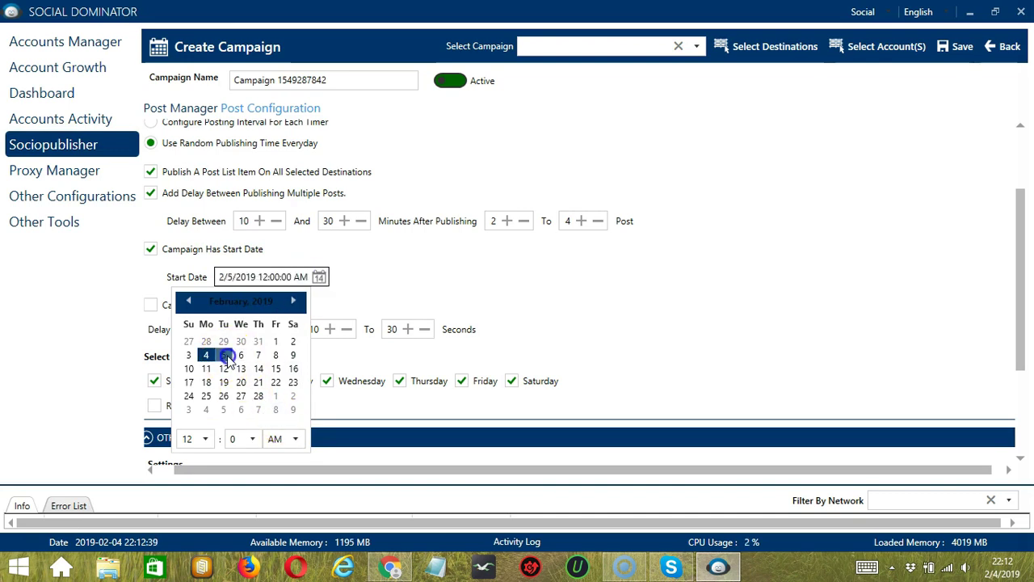
click(382, 279)
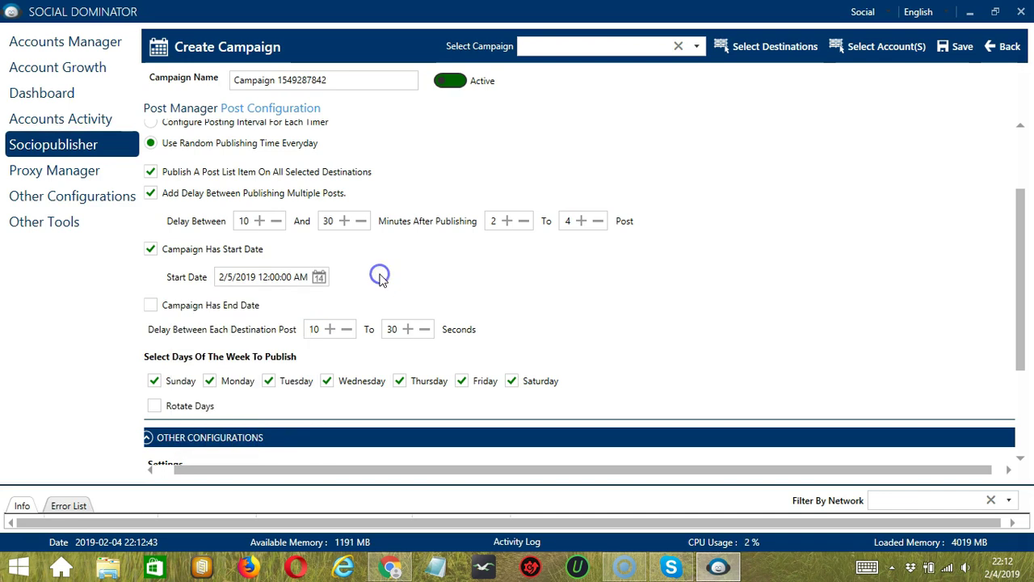
Give the campaign an end date of 2/7/2019 at 12:00 AM
click(150, 306)
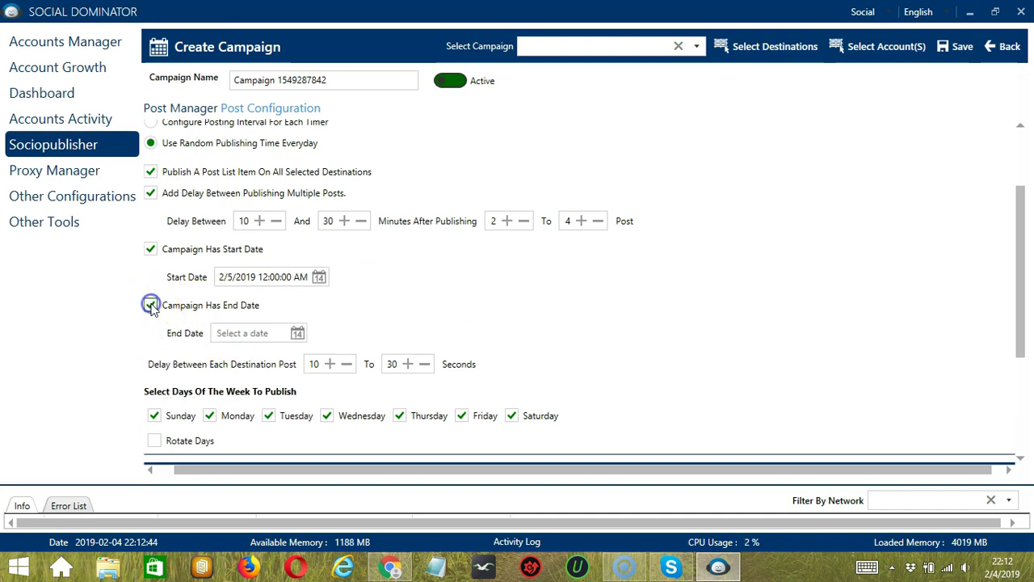
click(297, 332)
click(254, 412)
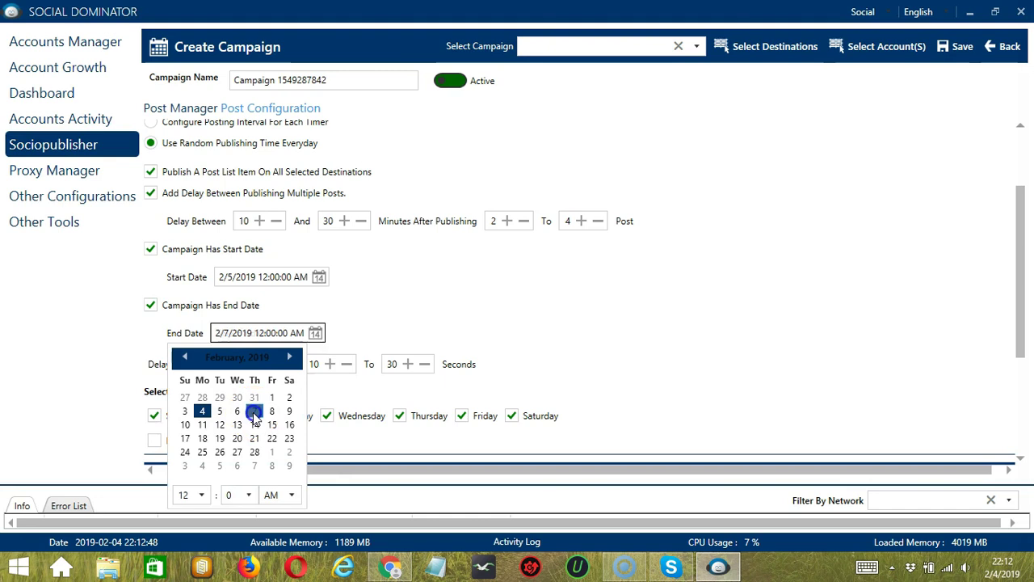
click(366, 323)
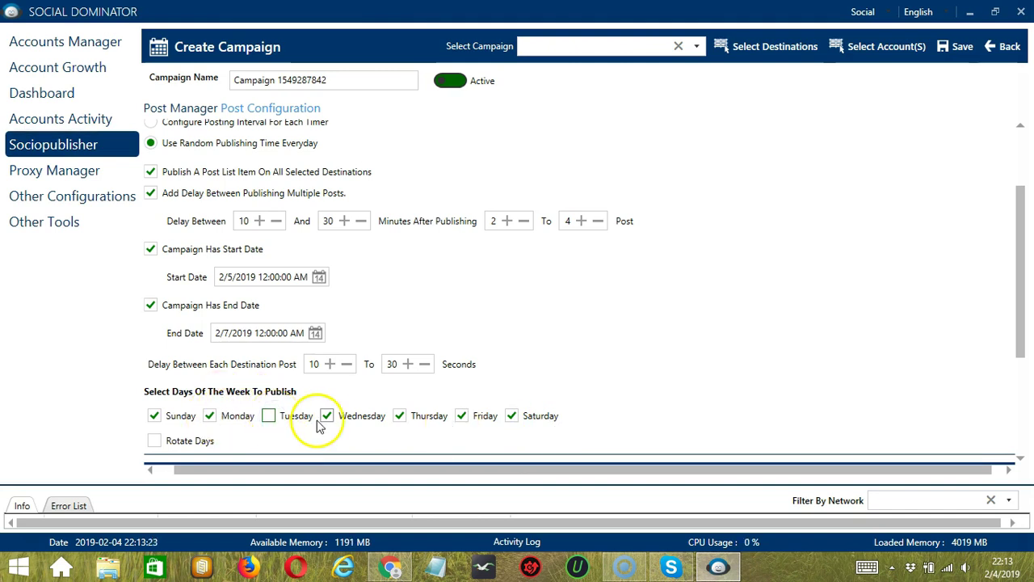
Exclude Tuesday from the days of the week to publish, and enable Rotate Days
scroll(283, 424, down, 2)
click(177, 255)
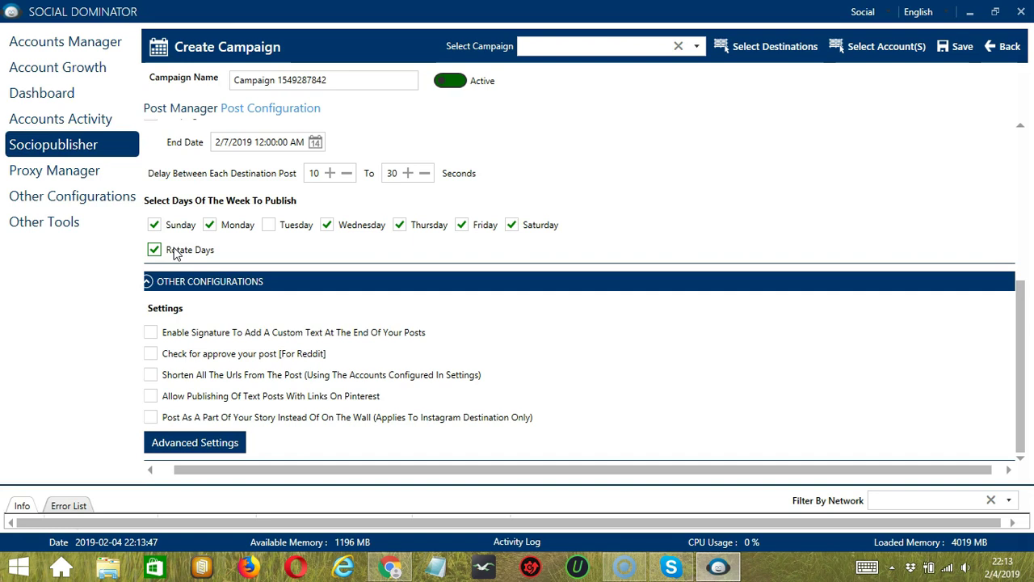
Enable the Other Configurations options for signature, Reddit post approval, URL shortening, Pinterest text posts with links, and Instagram story posting
scroll(242, 279, left, 1)
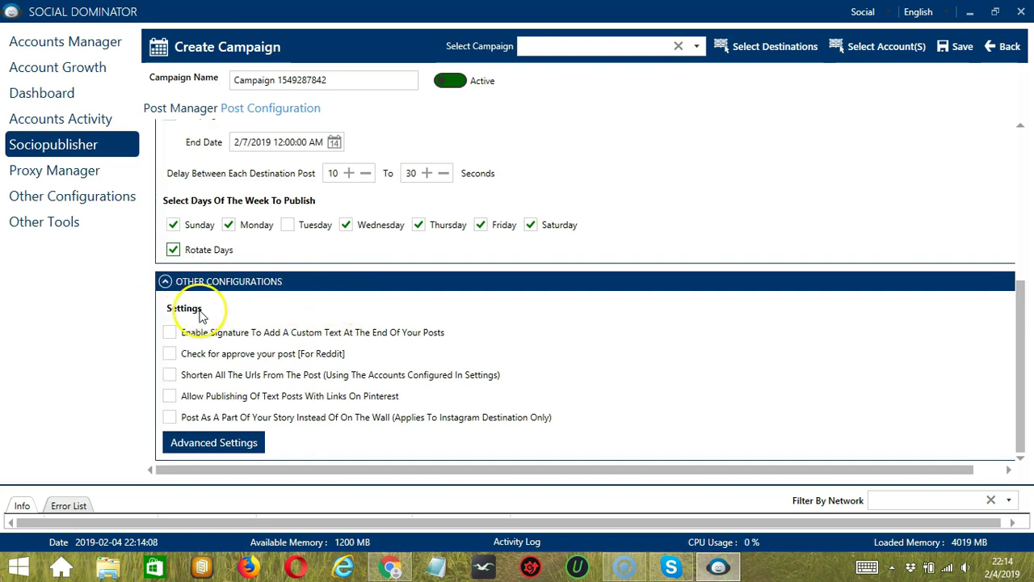
scroll(185, 335, right, 1)
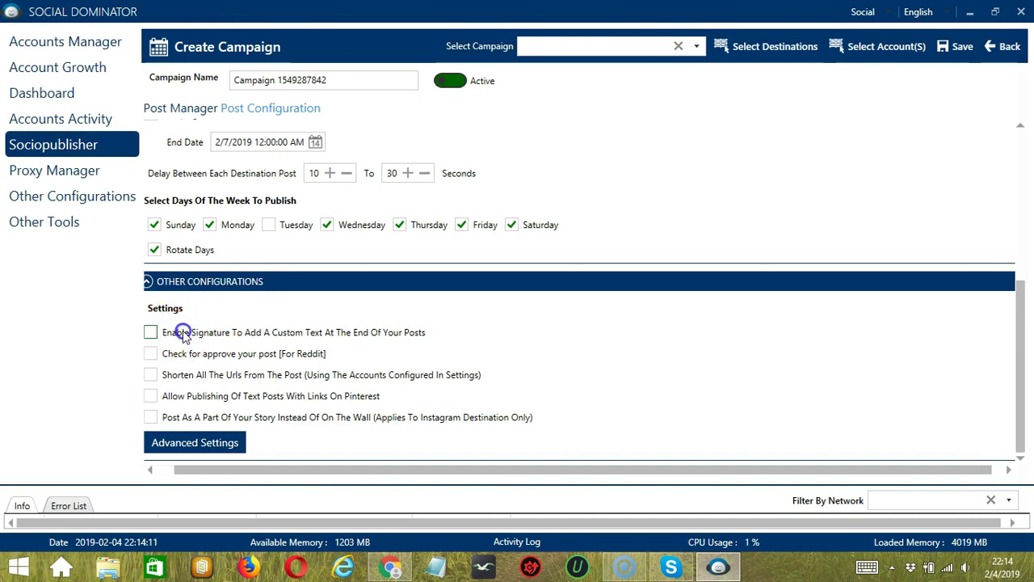
click(185, 334)
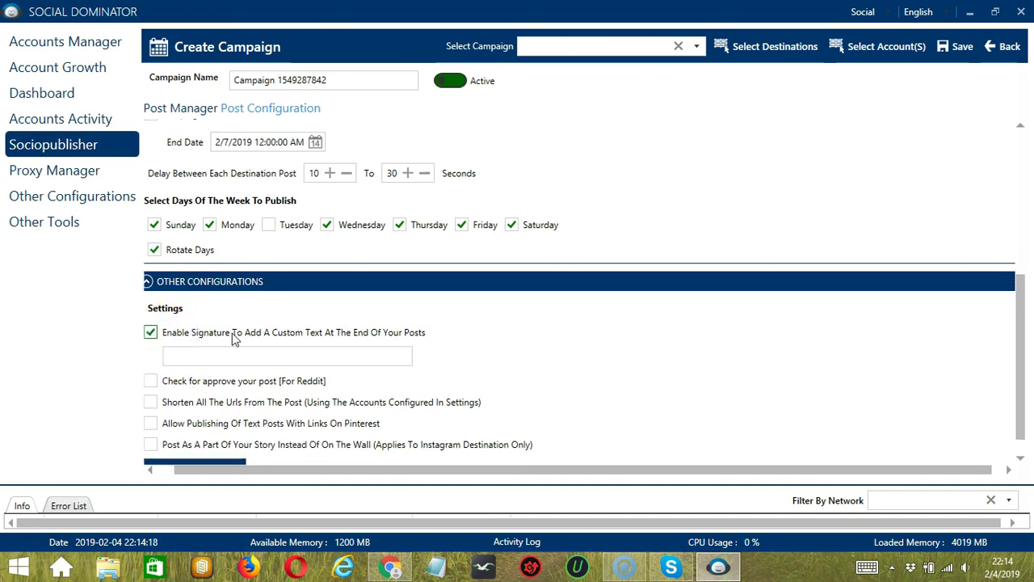
scroll(233, 338, down, 1)
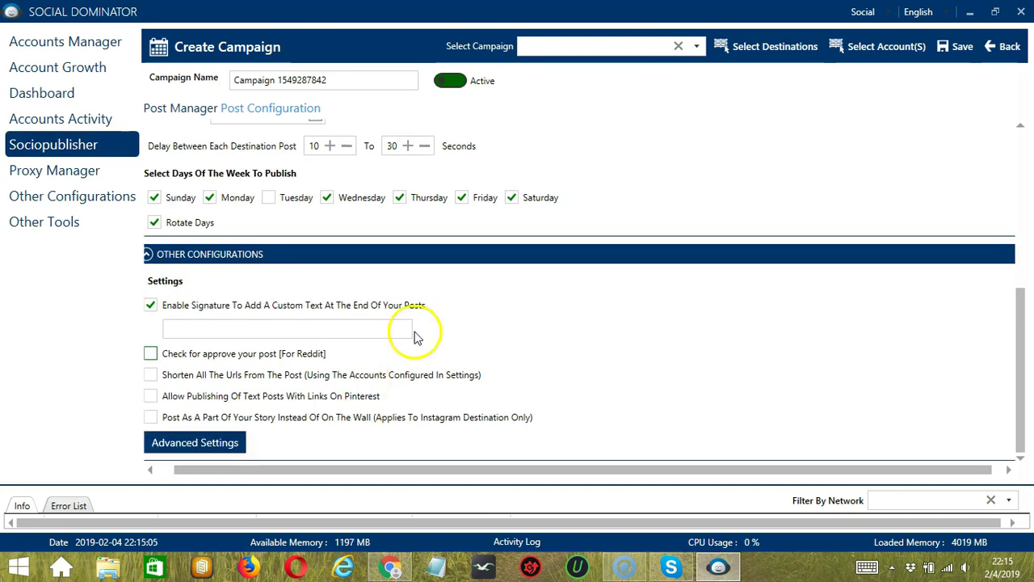
click(204, 355)
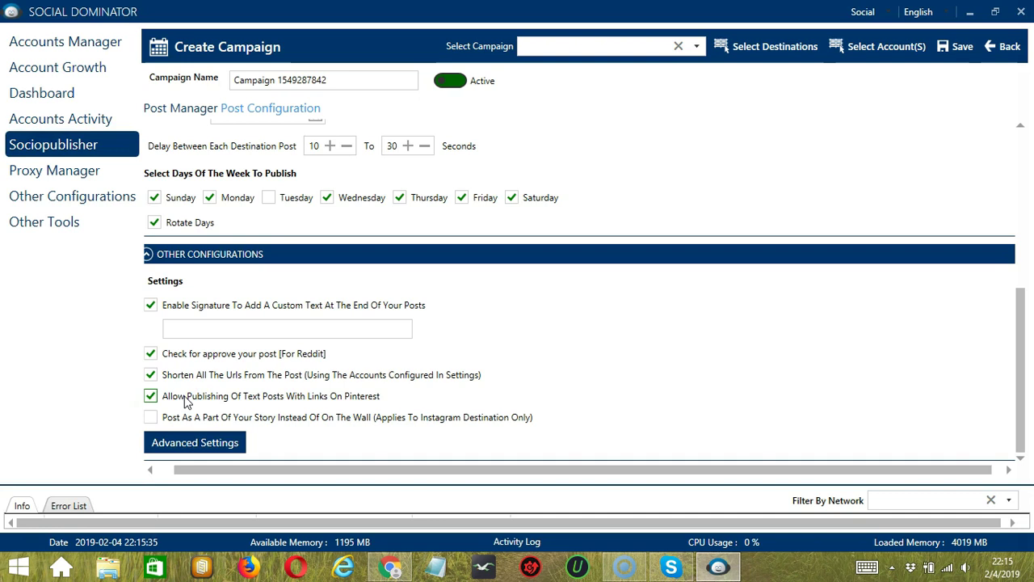
click(313, 422)
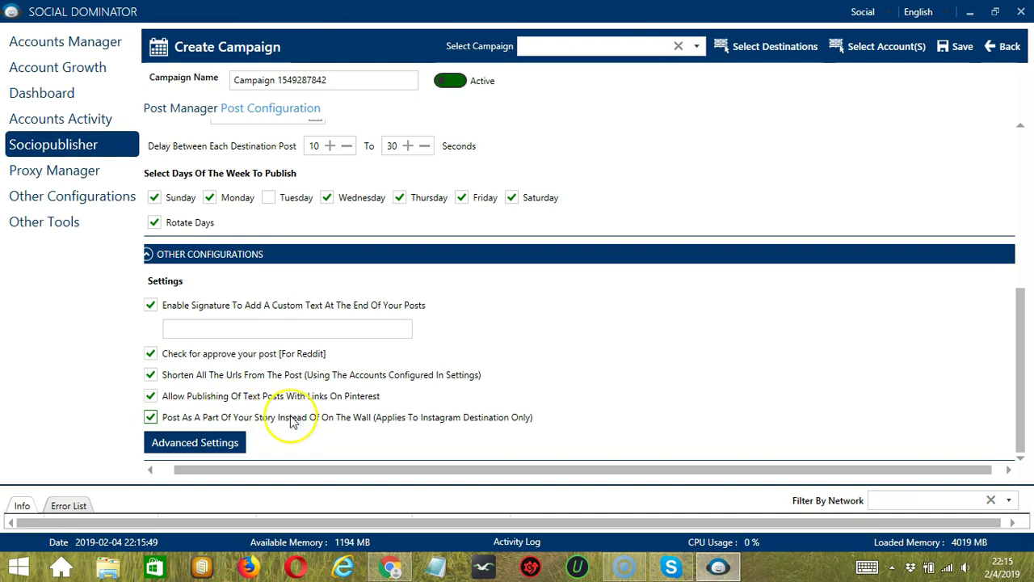
click(320, 423)
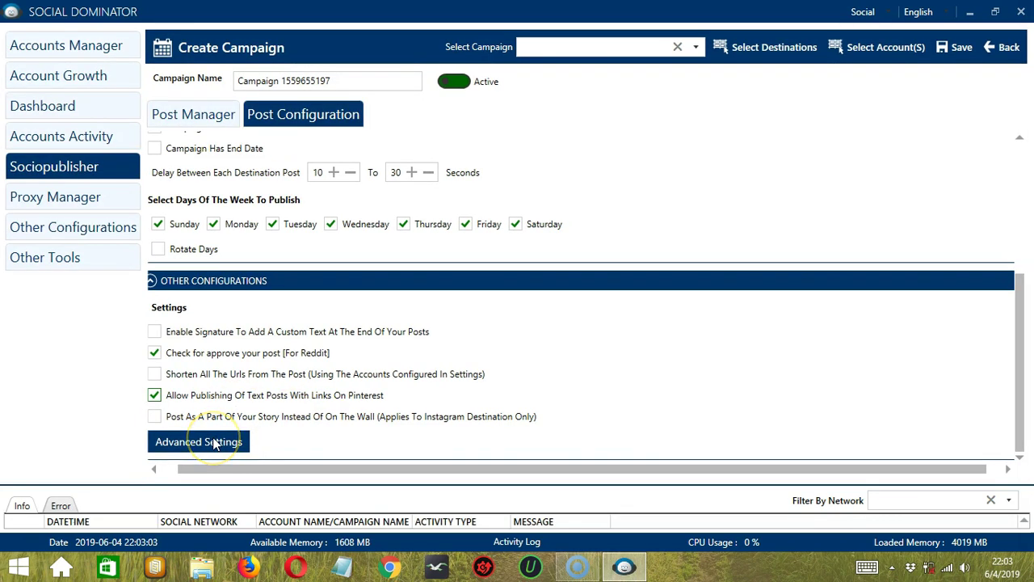
In the campaign's general advanced settings, set the pending posts notification count to 0 and enable automatic retry of posts with errors
click(214, 442)
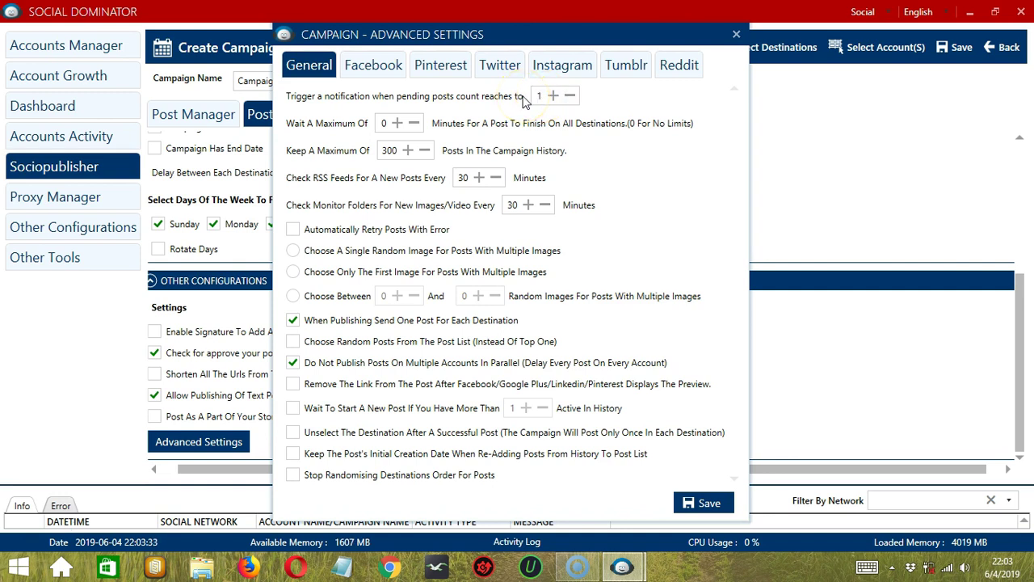
click(569, 95)
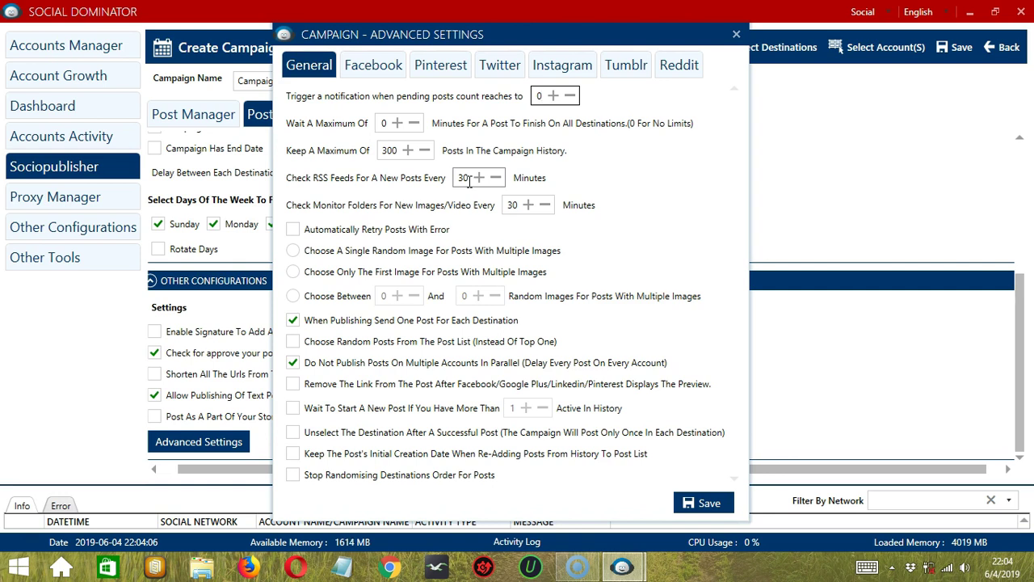
click(514, 205)
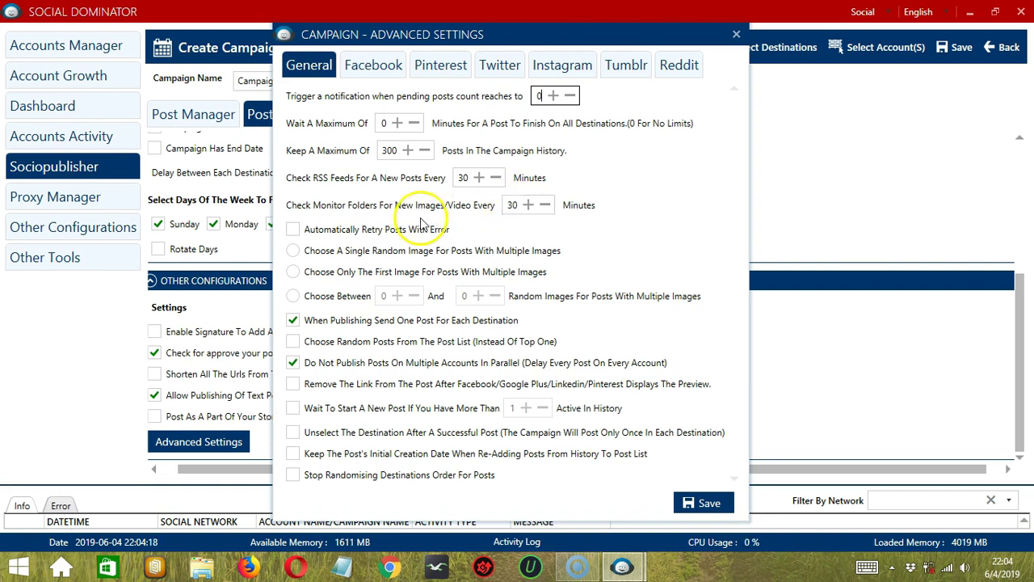
click(294, 230)
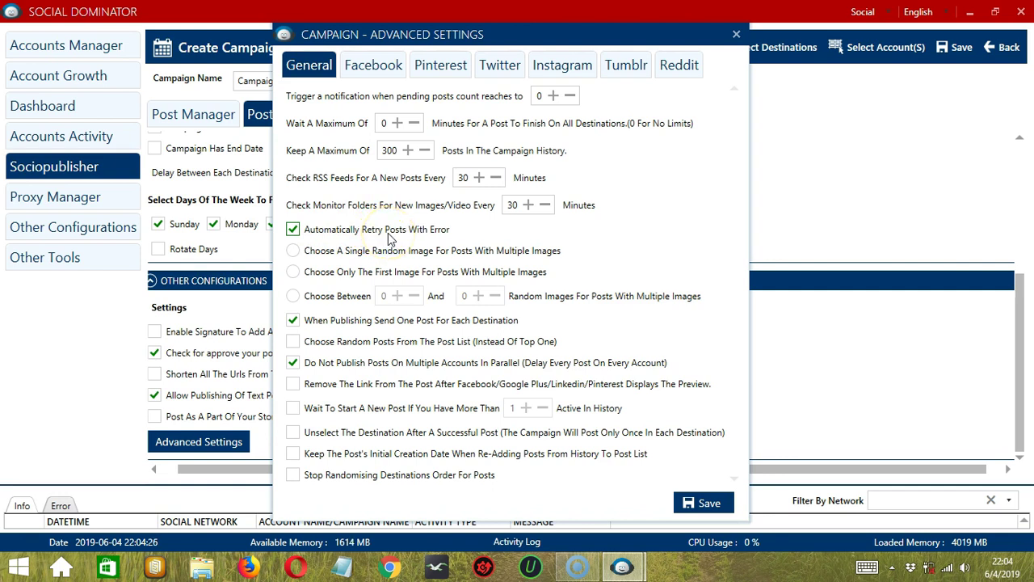
Try the single-image options for posts with multiple images, and choose between 1 and 3 random images instead
click(293, 252)
click(294, 272)
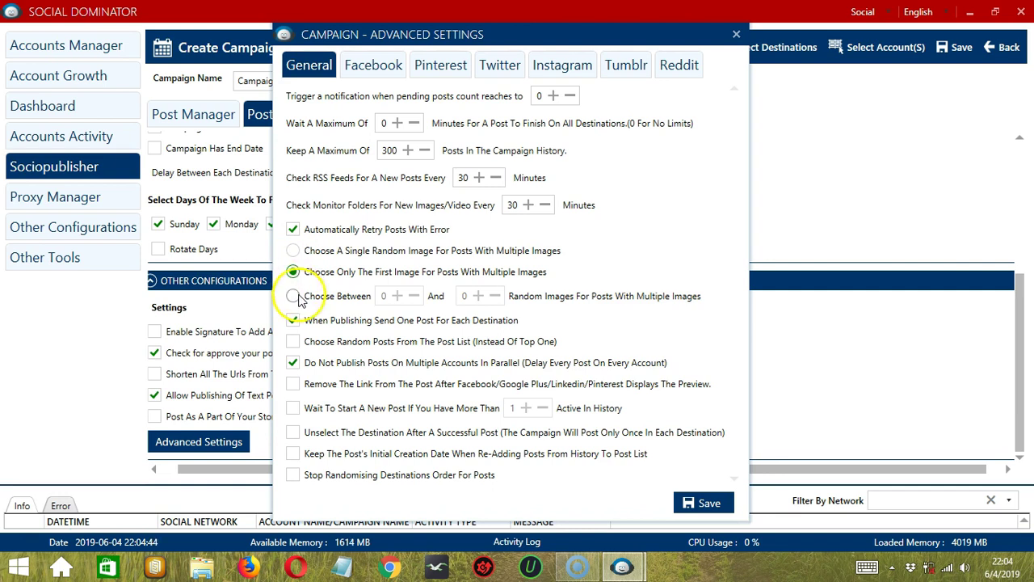
click(293, 295)
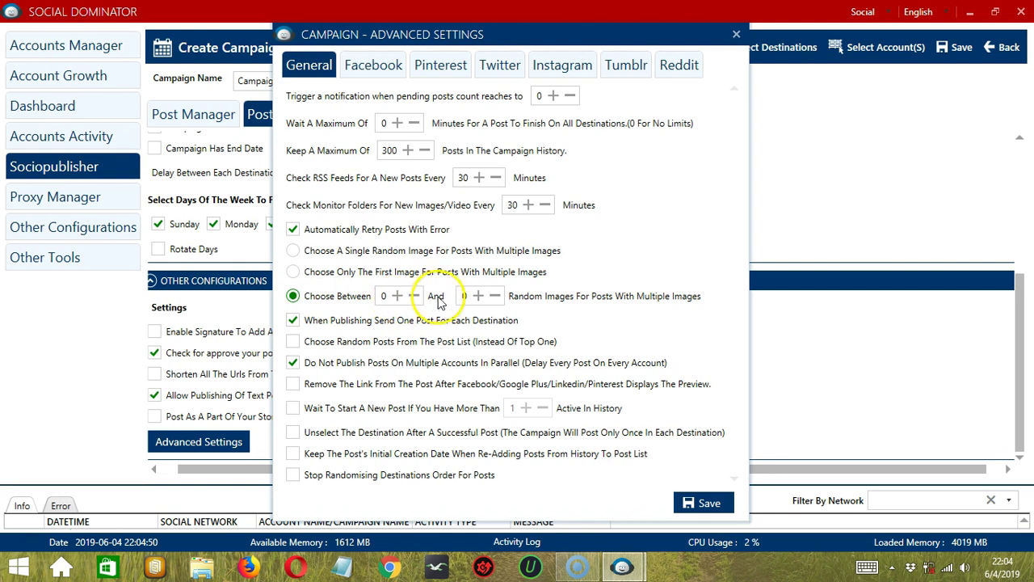
click(396, 295)
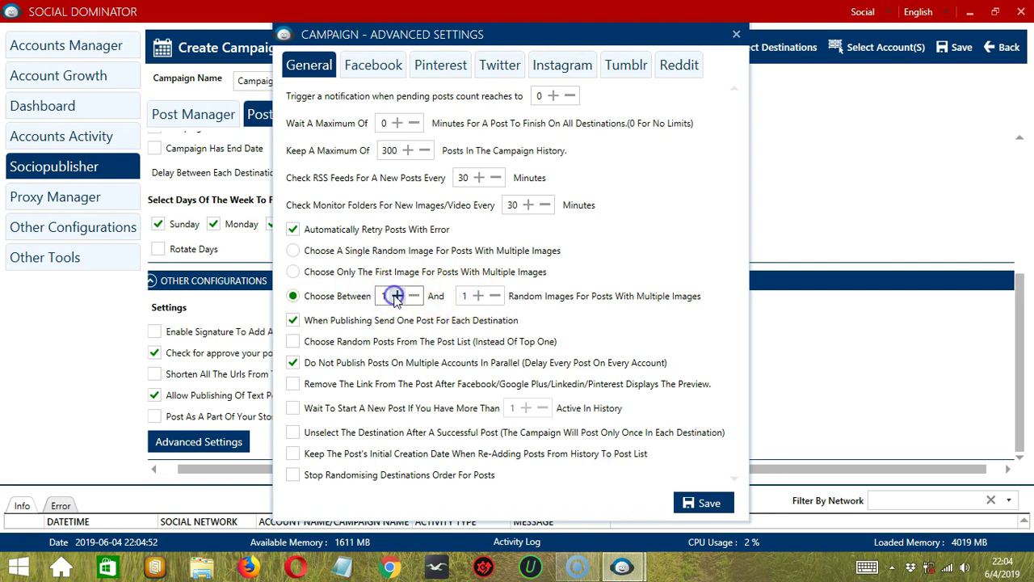
click(479, 297)
click(479, 296)
click(479, 296)
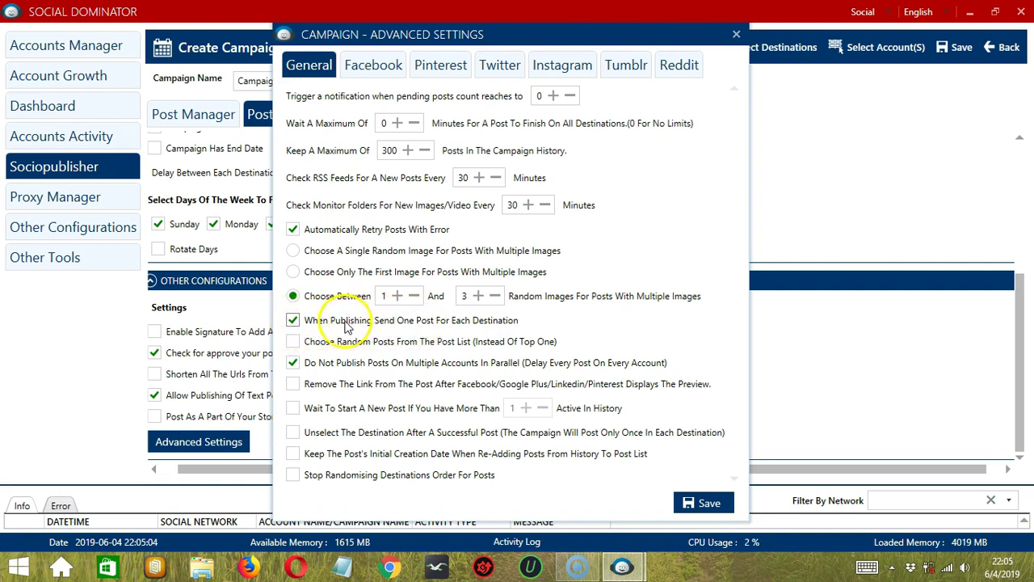
Enable choosing random posts from the post list, and try the option that removes the link after the preview is displayed
click(293, 341)
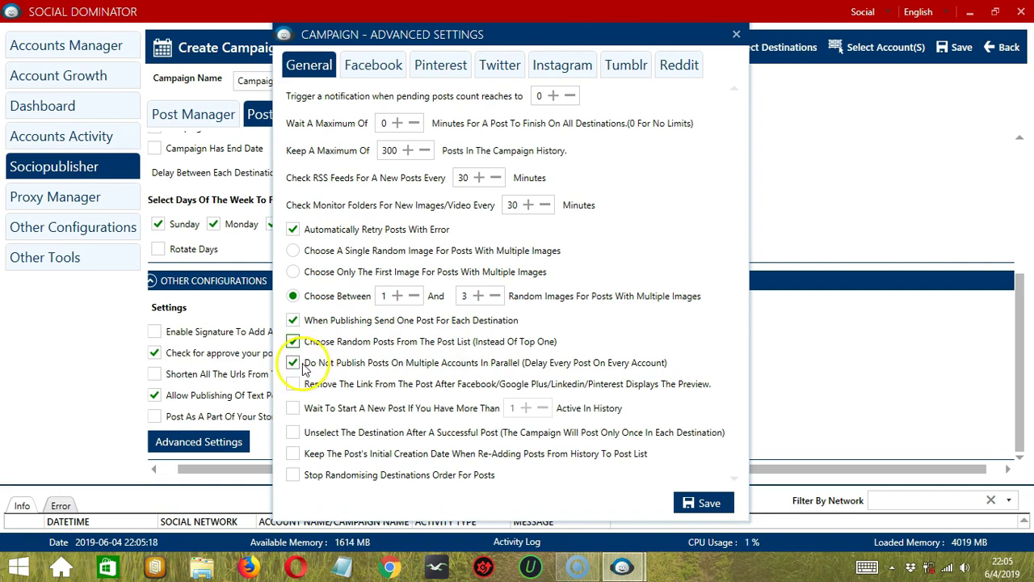
click(296, 367)
click(294, 387)
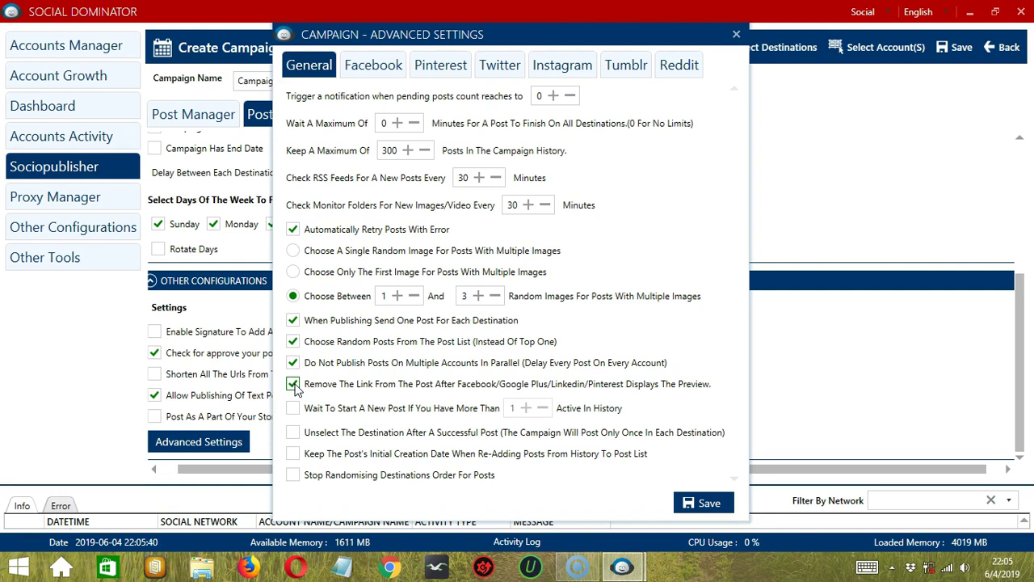
click(292, 384)
Enable waiting on active posts, unselecting successful destinations, keeping initial creation dates and stopping destination order randomising, and save the advanced settings
click(292, 411)
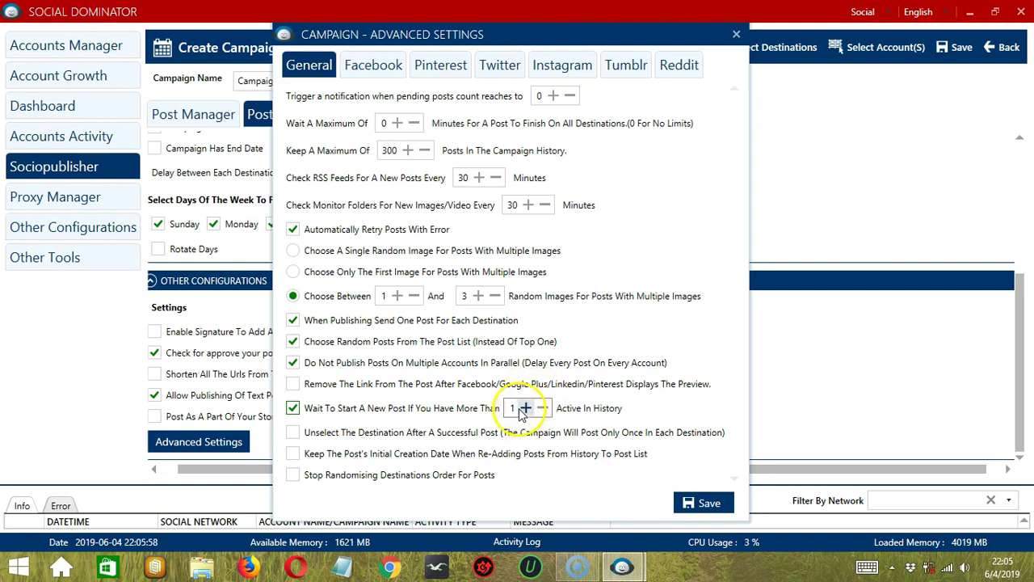
click(294, 433)
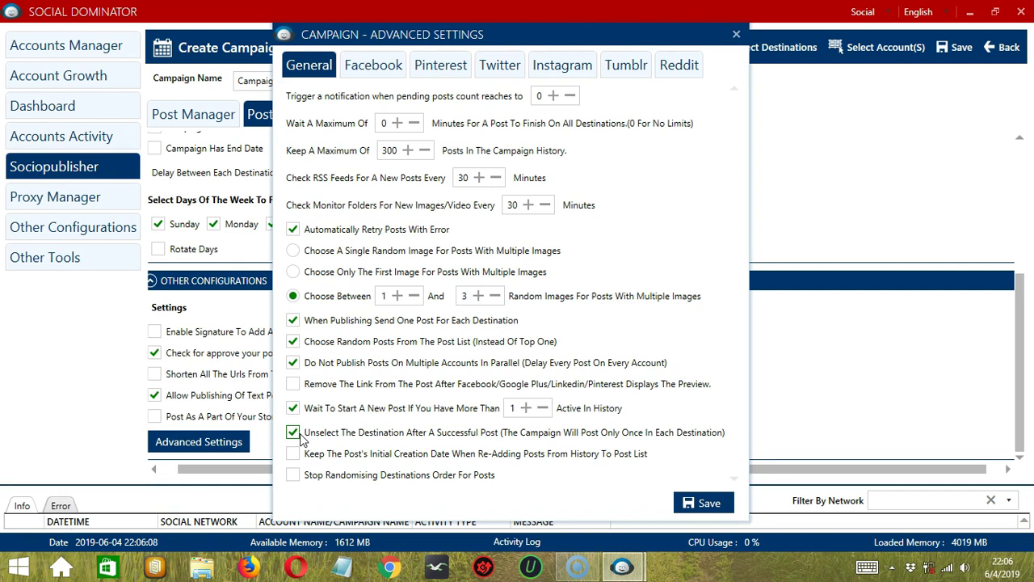
click(292, 455)
click(293, 475)
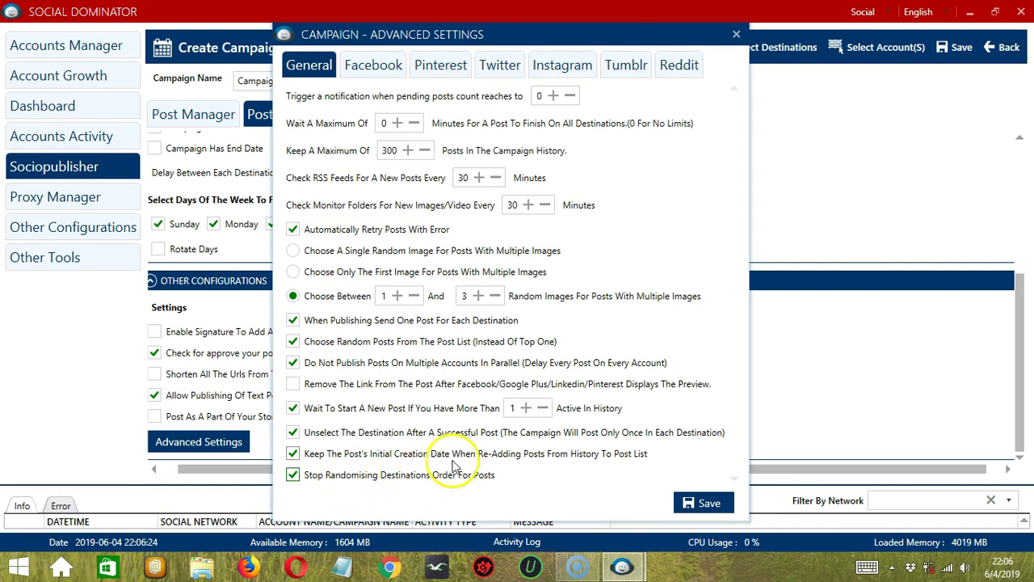
click(706, 502)
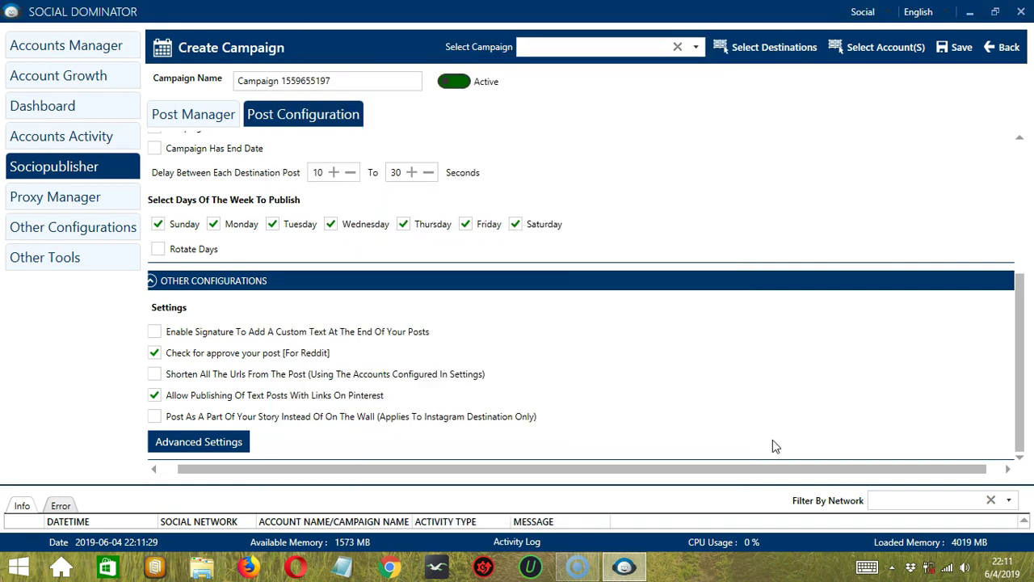
click(767, 57)
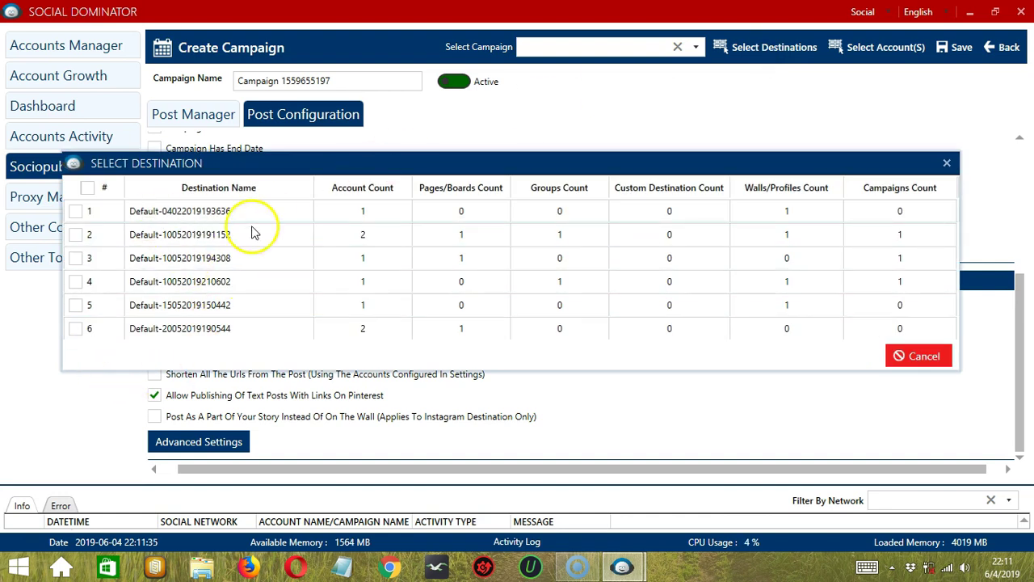
click(75, 259)
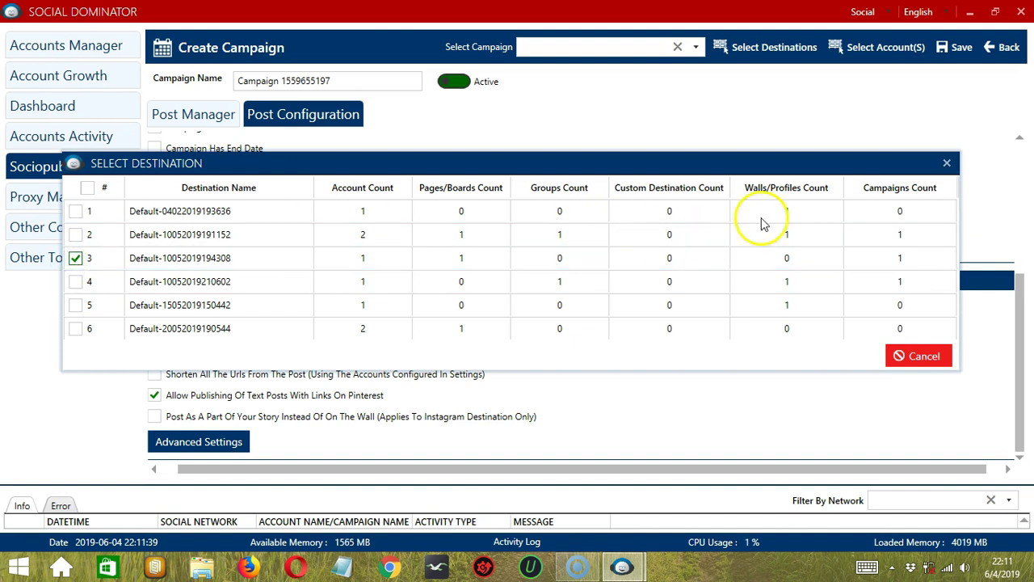
click(947, 163)
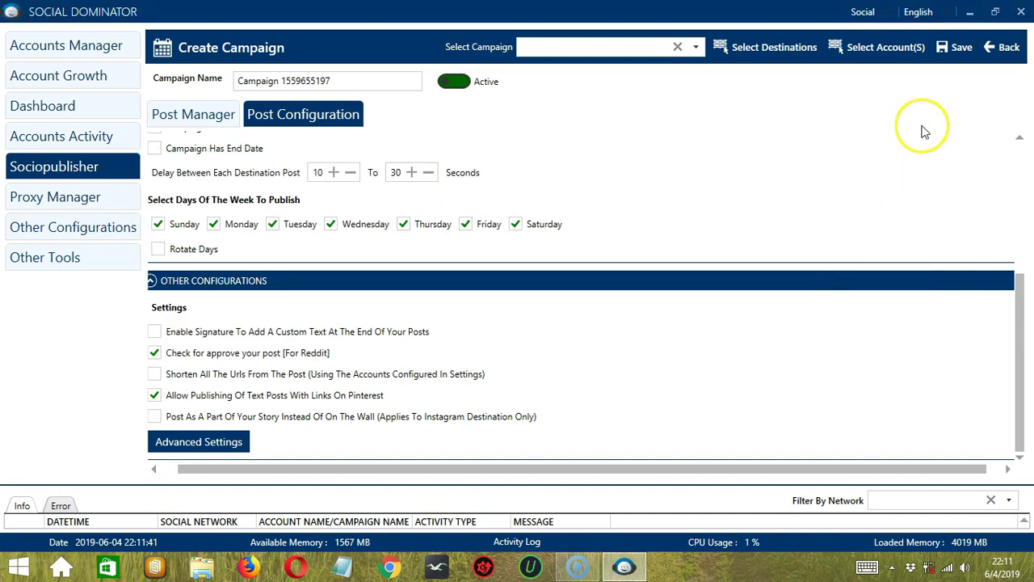
Create a destination from the Quora account with its wall/profile included, and save both the destination and the campaign
click(876, 50)
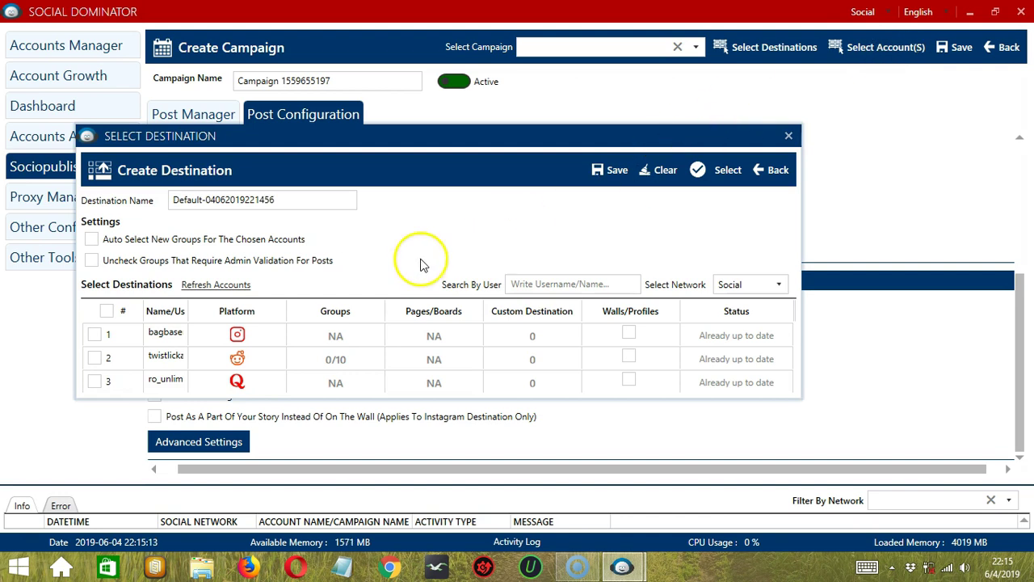
click(94, 381)
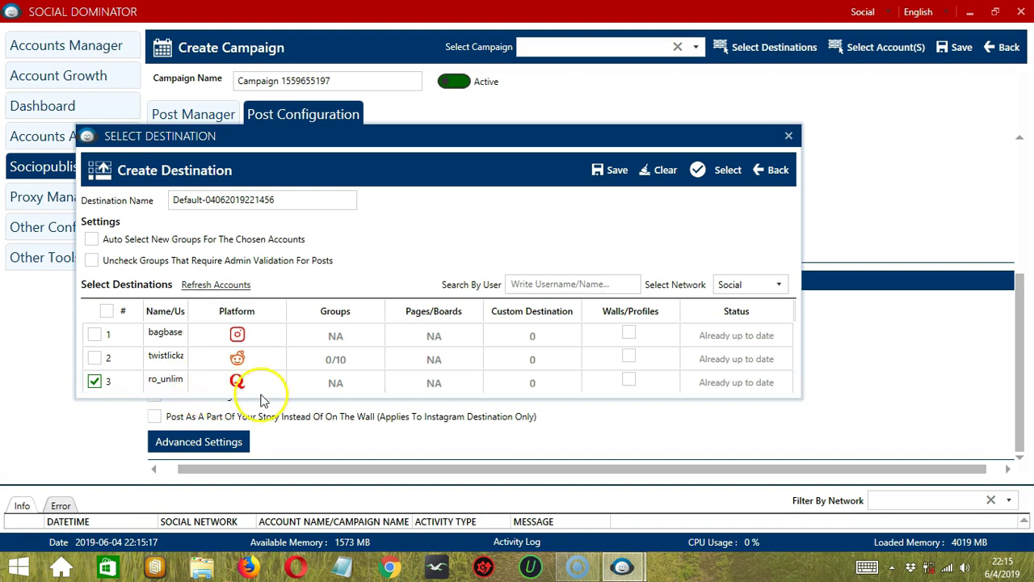
click(627, 382)
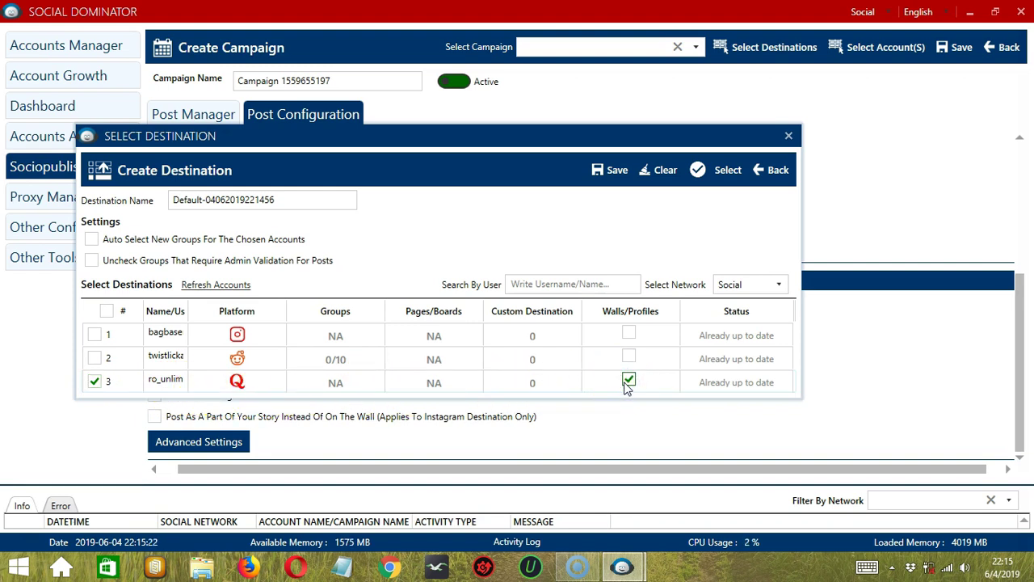
click(614, 171)
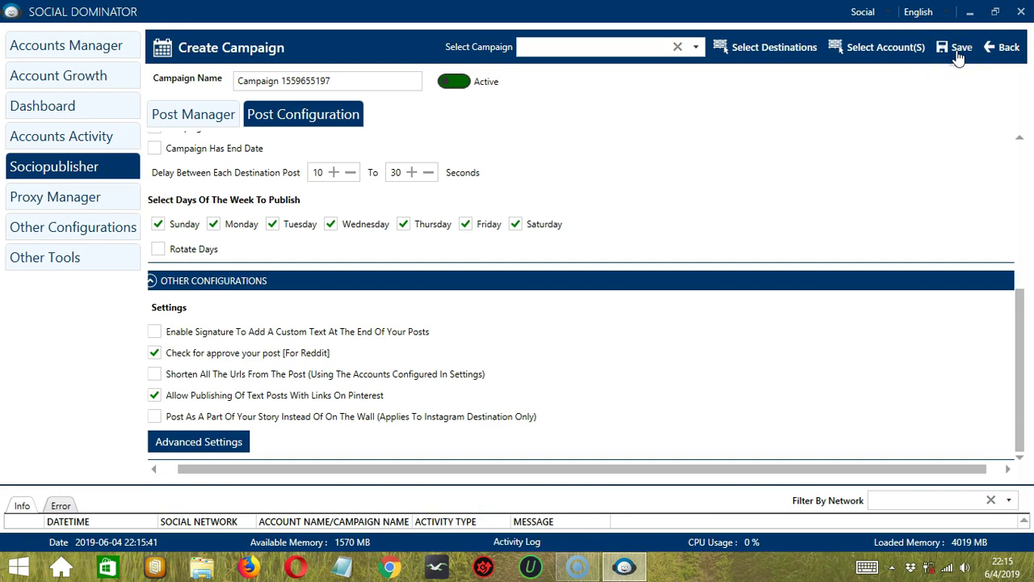
click(863, 247)
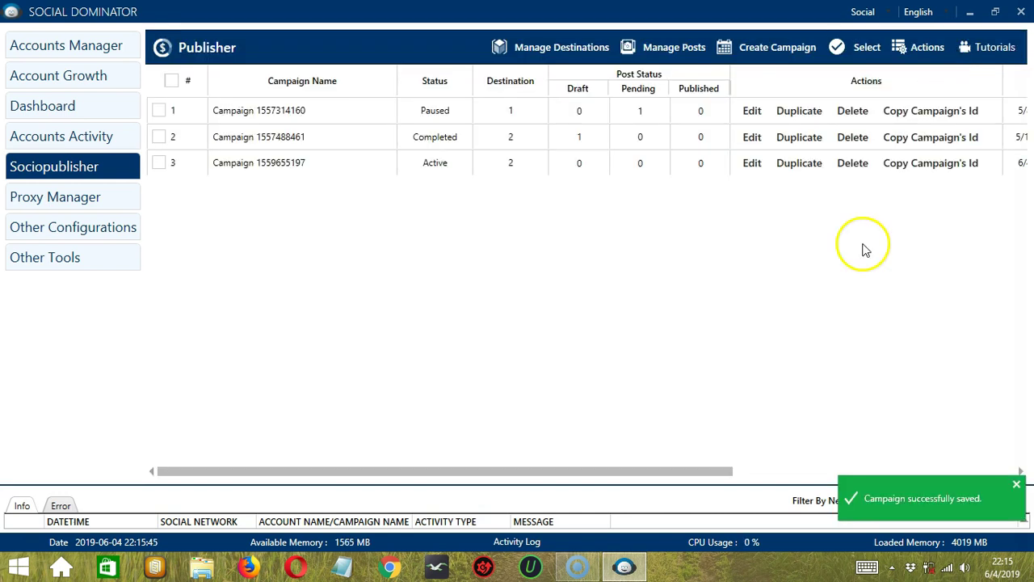